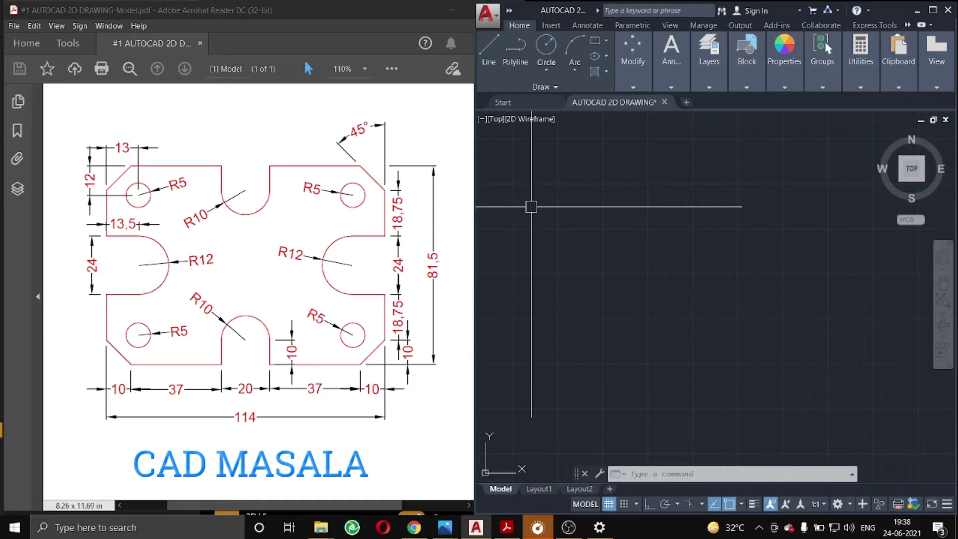
Step: Draw the plate's 114 × 81.5 outline rectangle using REC with the Dimensions option
type("RE")
type("C")
key("Return")
left_click(560, 234)
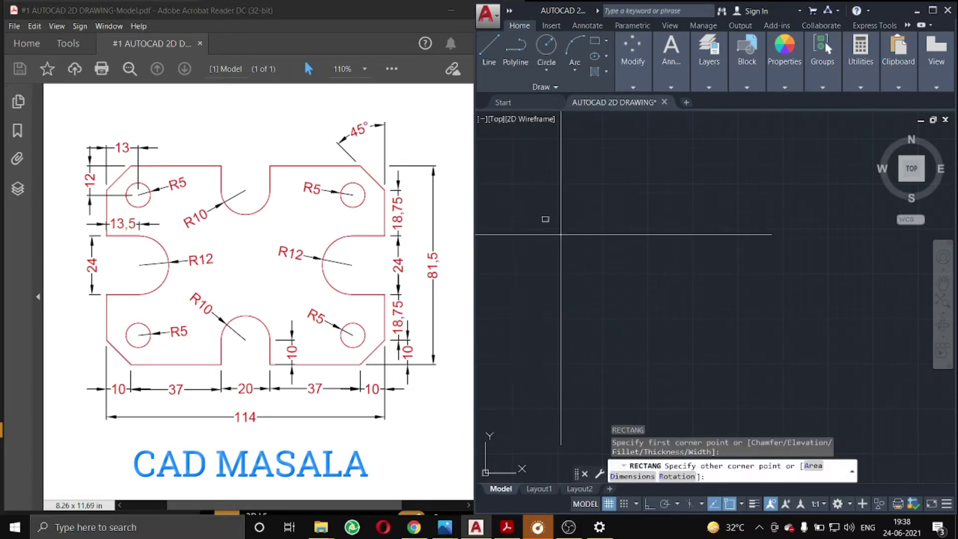
left_click(631, 476)
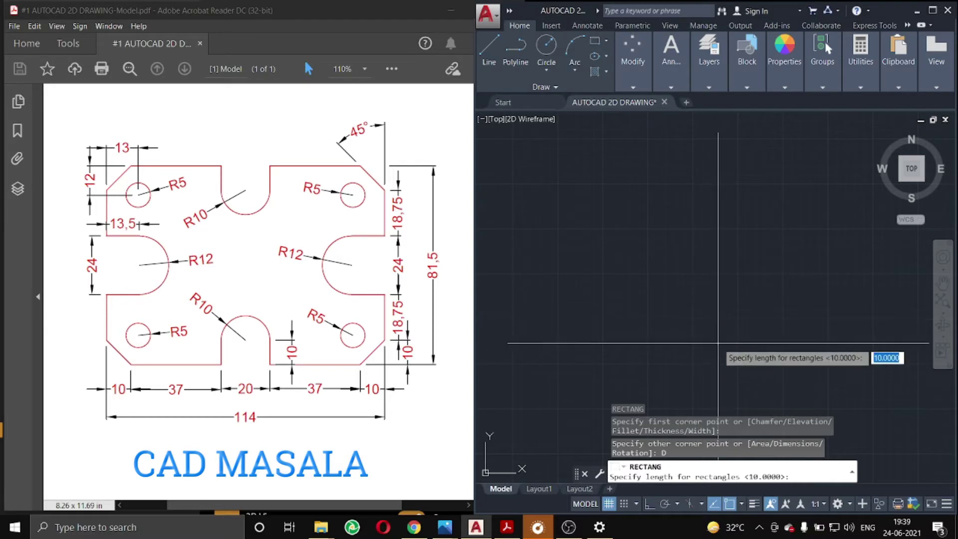
type("114")
key("Return")
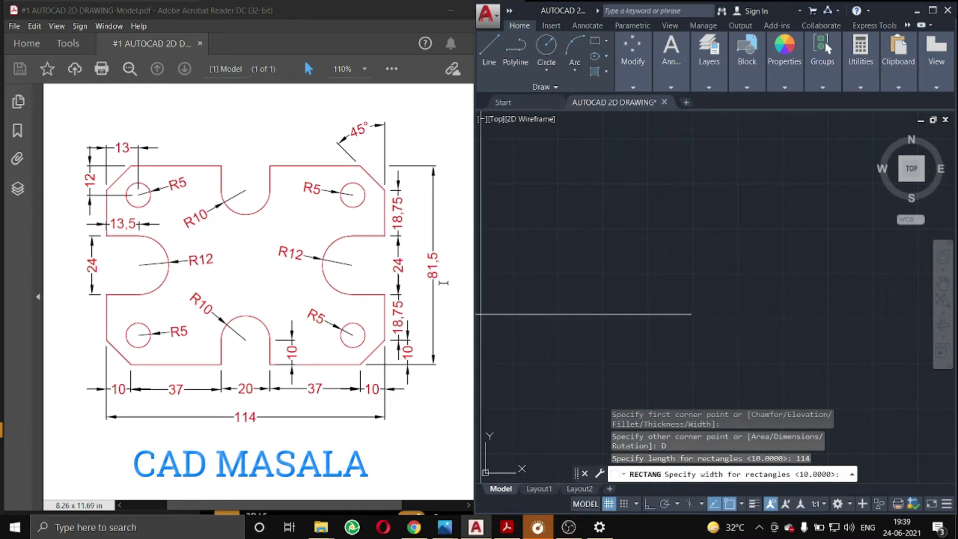
type("81.5")
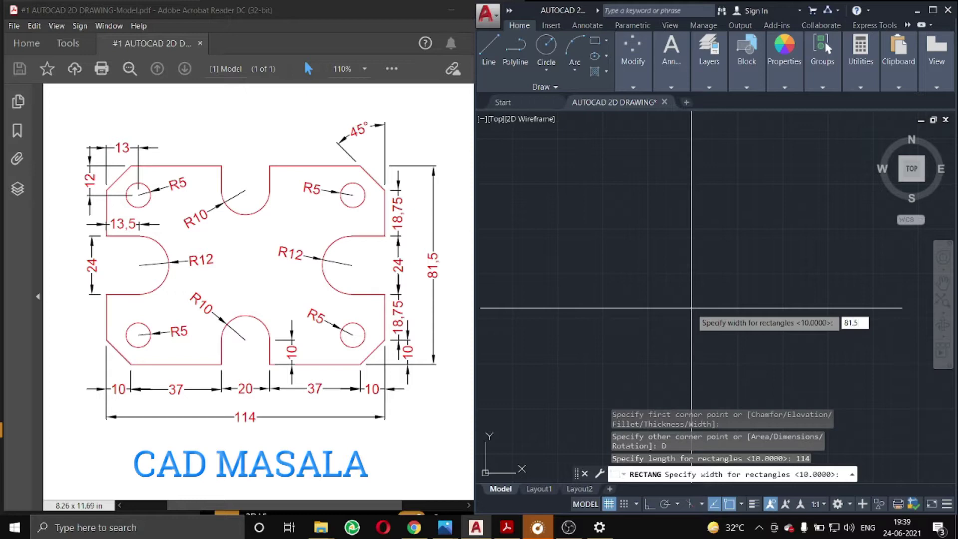
key("Return")
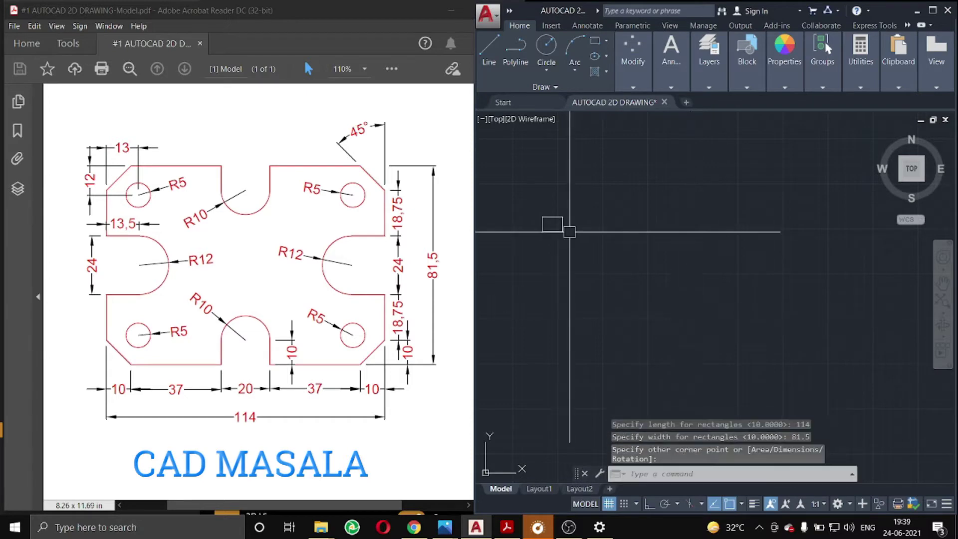
left_click(644, 315)
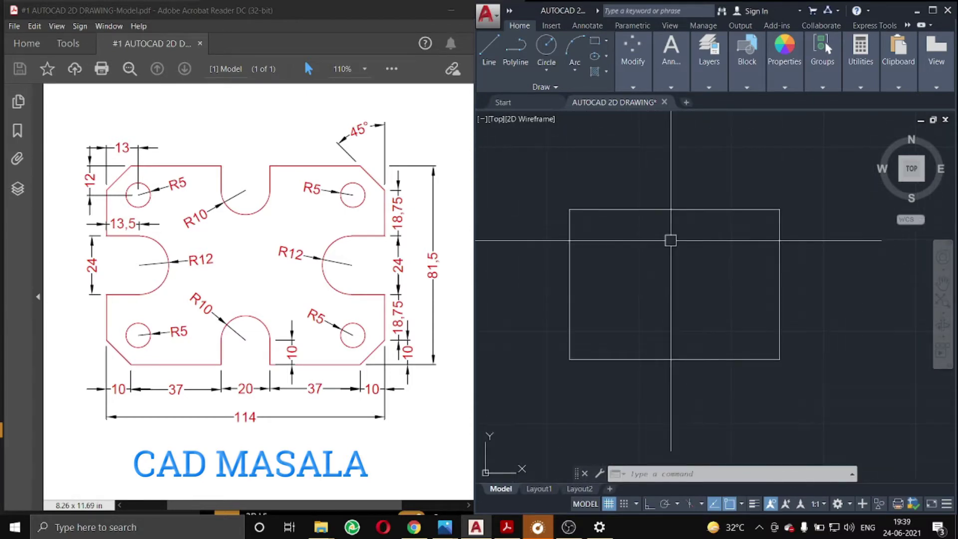
middle_click_drag(670, 240, 665, 246)
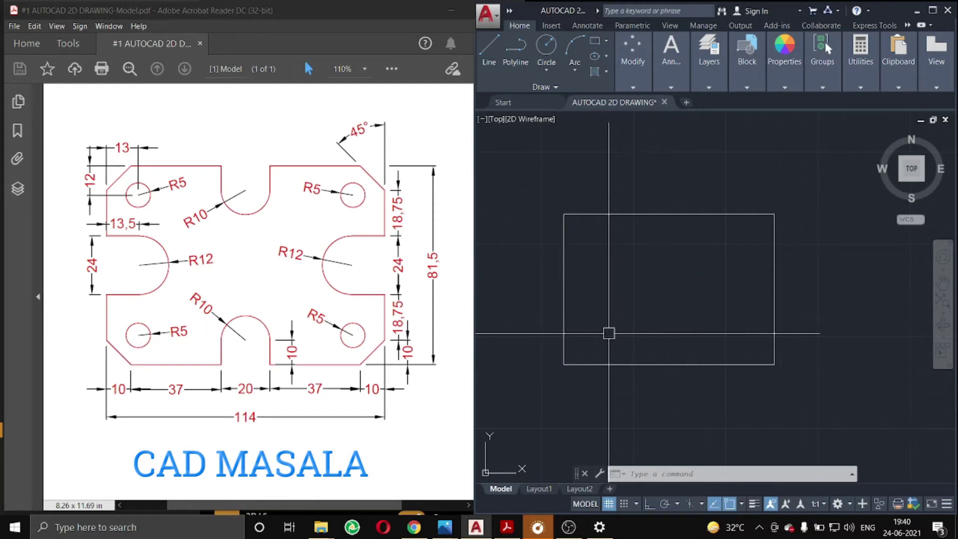
Step: Set the chamfer distances to 10 and 10 with the Multiple option enabled
type("cha")
key("Return")
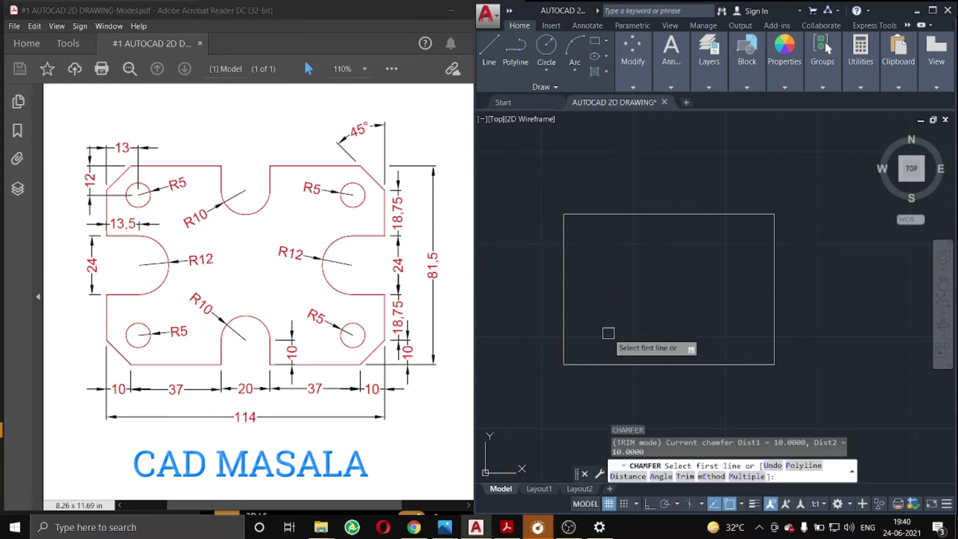
left_click(628, 477)
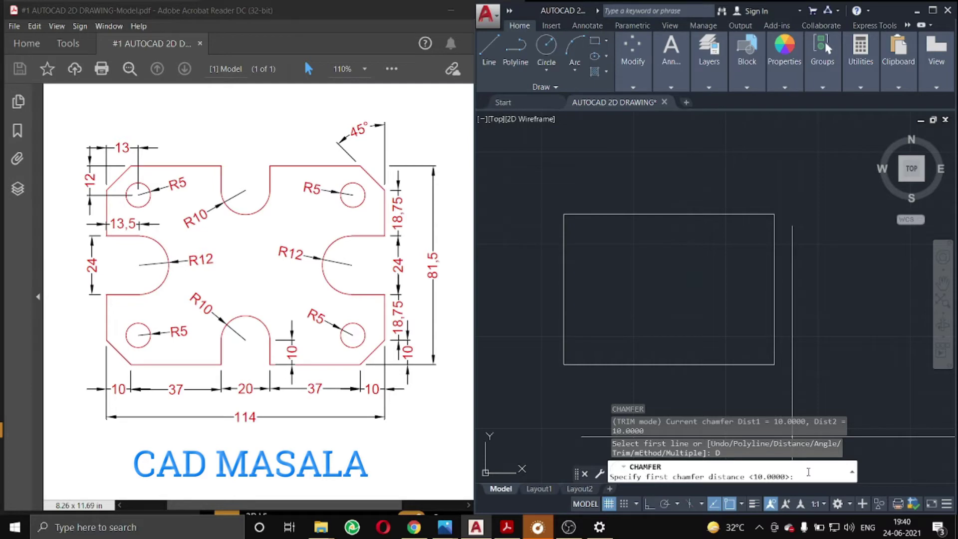
key("Return")
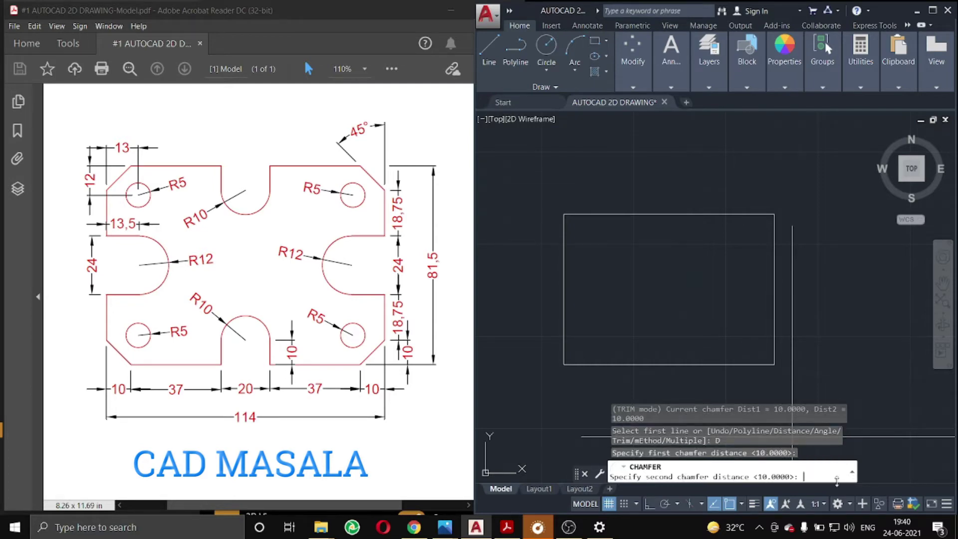
key("Return")
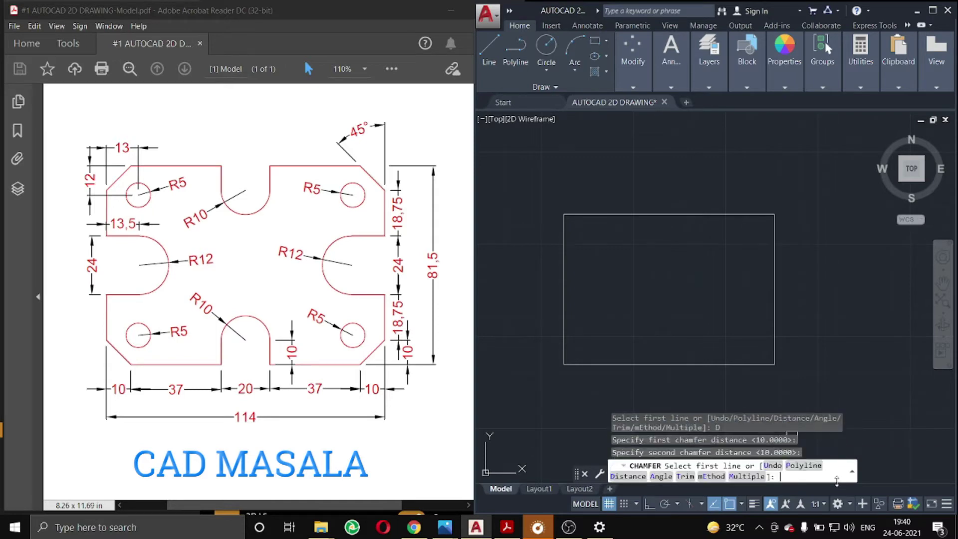
left_click(747, 477)
type("M")
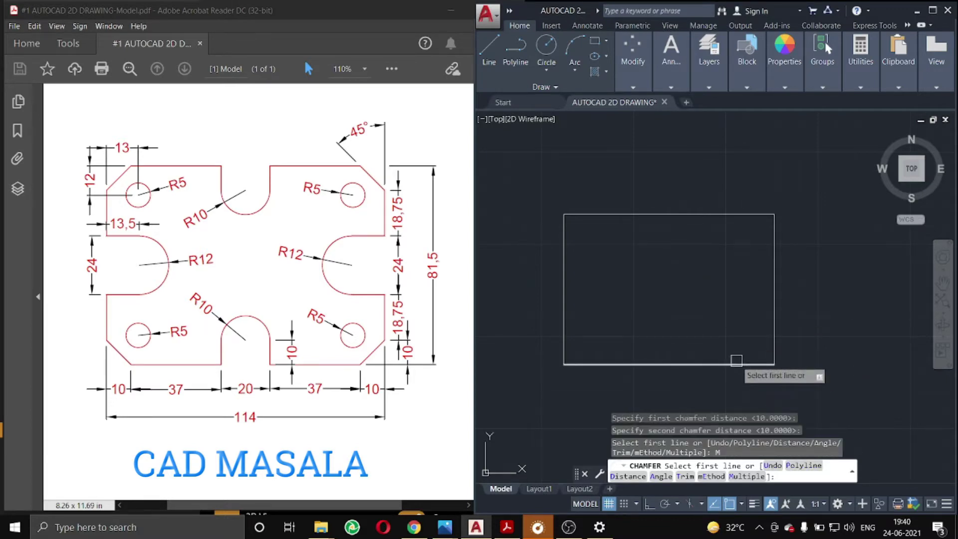
Step: Chamfer the bottom-right, top-right, top-left and bottom-left corners by picking each edge pair
left_click(733, 364)
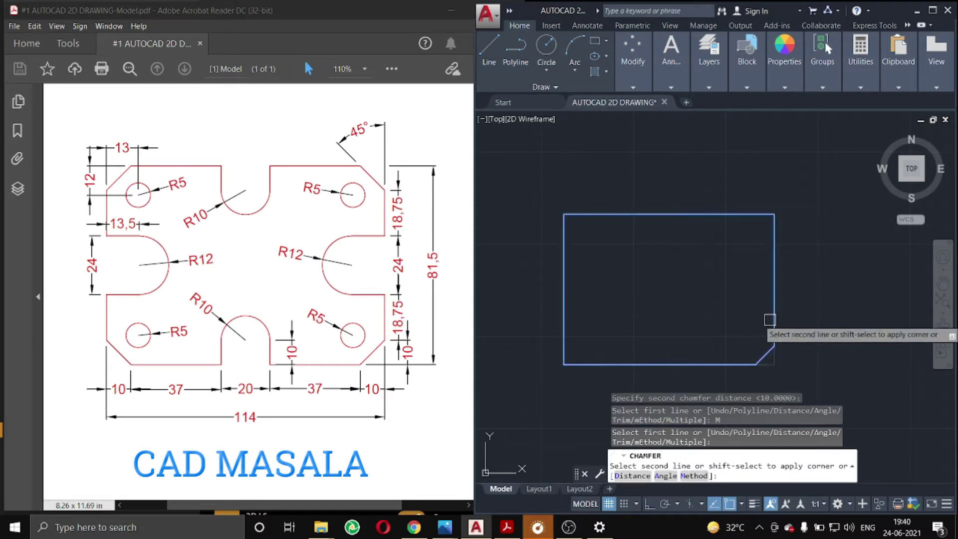
left_click(774, 309)
left_click(774, 272)
left_click(712, 216)
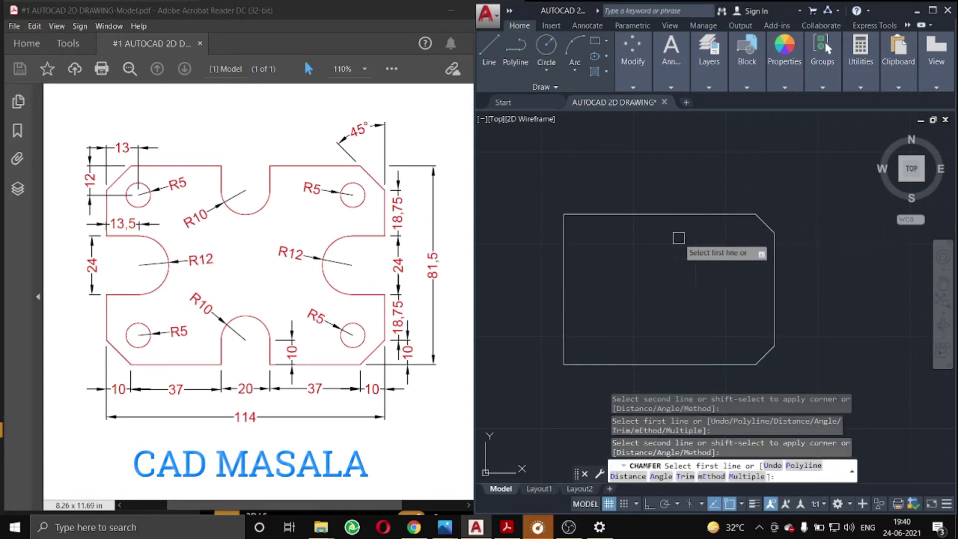
left_click(594, 214)
left_click(564, 267)
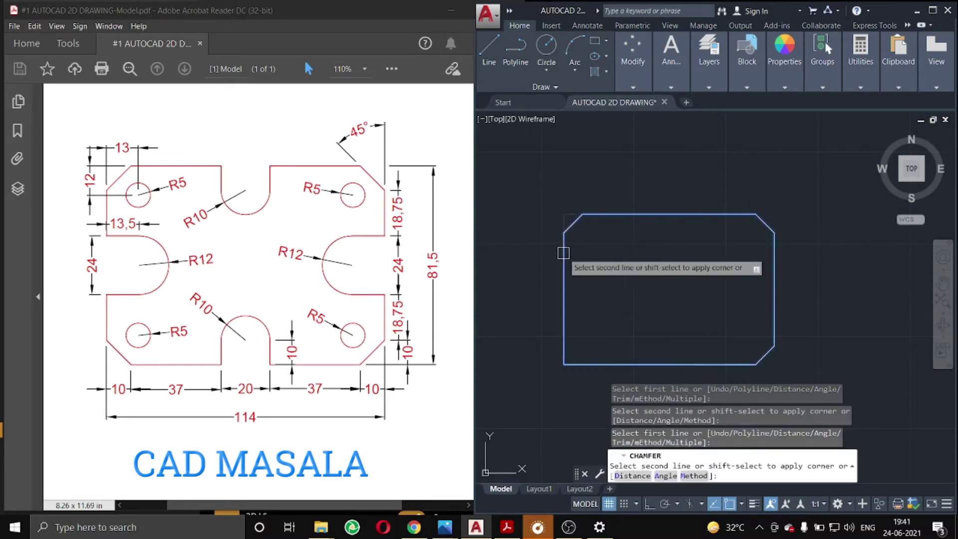
left_click(564, 320)
left_click(594, 364)
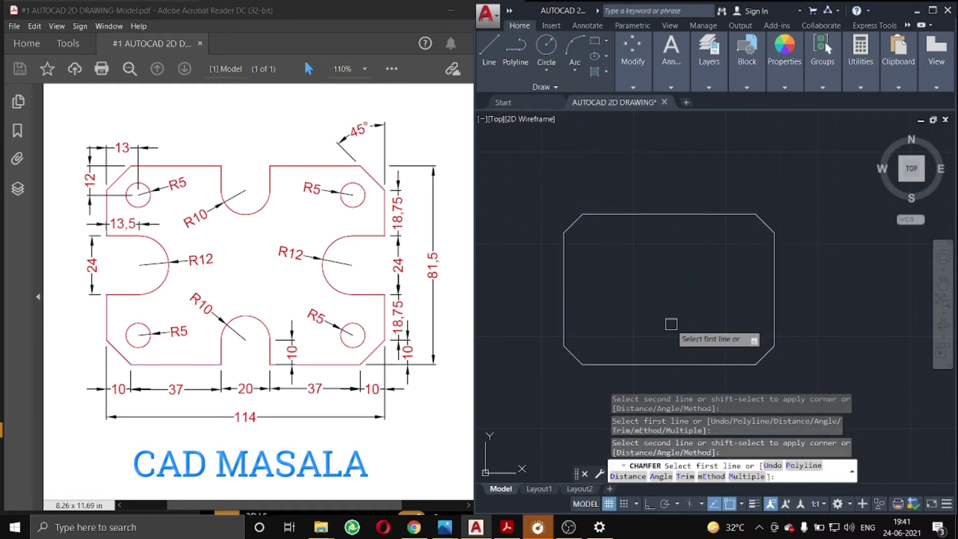
key("Escape")
key("Escape")
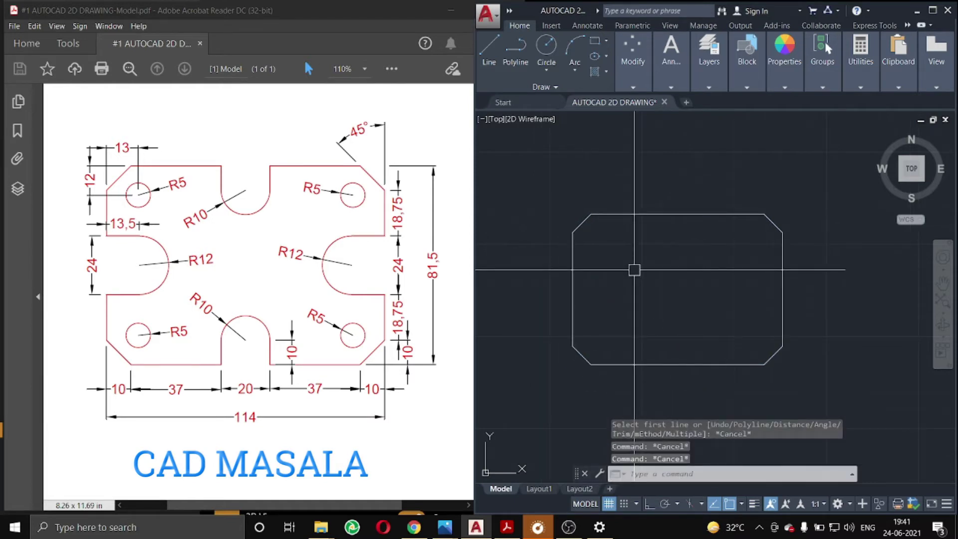
Step: Dimension the bottom-right chamfer with horizontal 10 and vertical 10 linear dimensions
type("DLI")
key("Return")
left_click(573, 344)
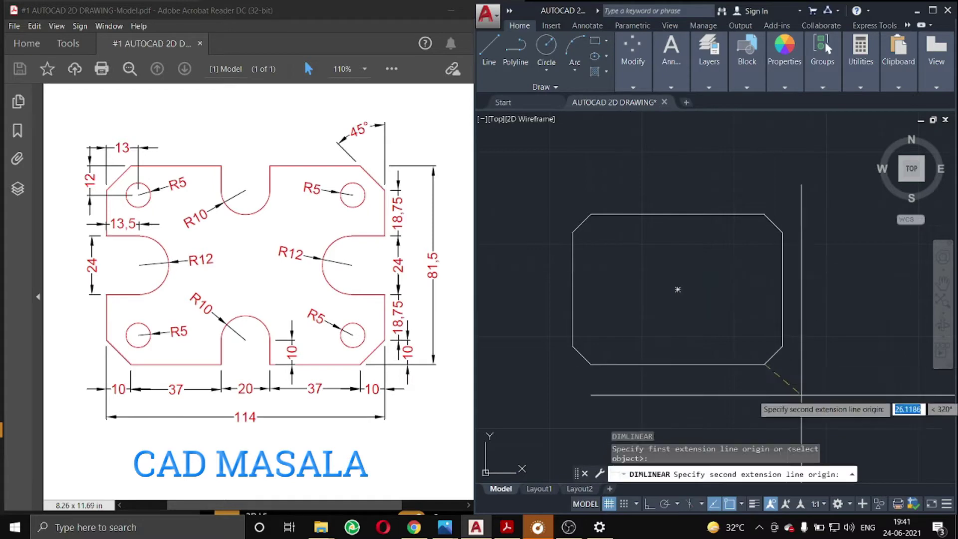
left_click(782, 344)
left_click(783, 382)
scroll(768, 374, "up", 2)
key("Return")
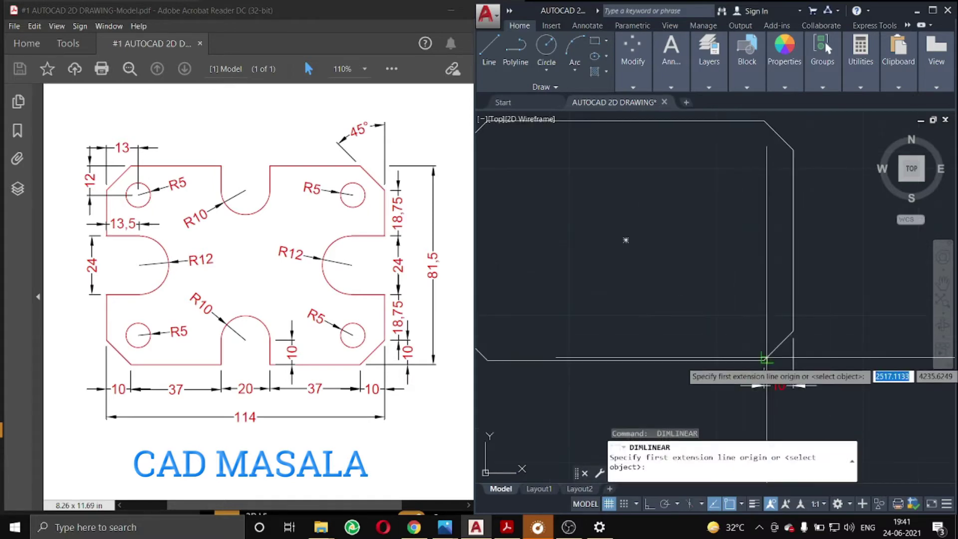
left_click(765, 359)
left_click(793, 337)
left_click(808, 317)
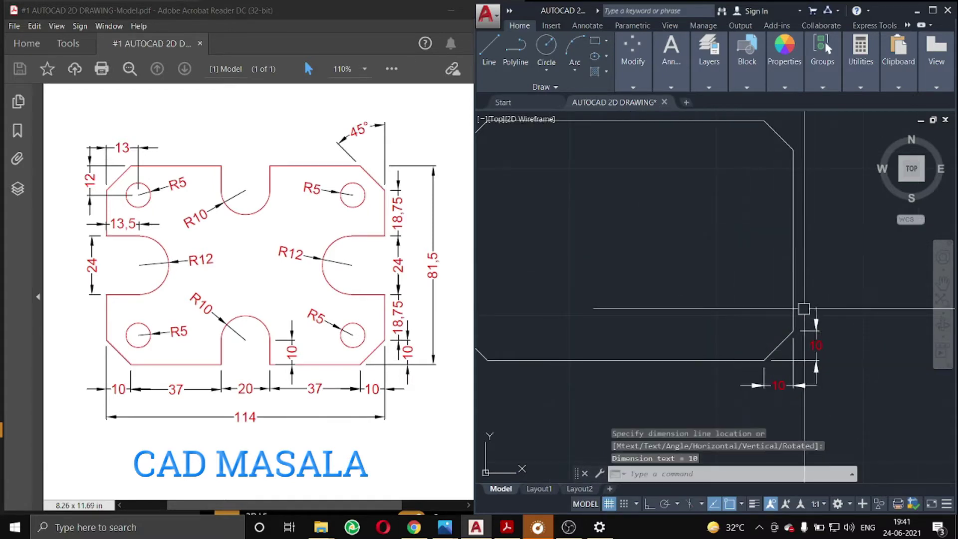
scroll(732, 369, "down", 2)
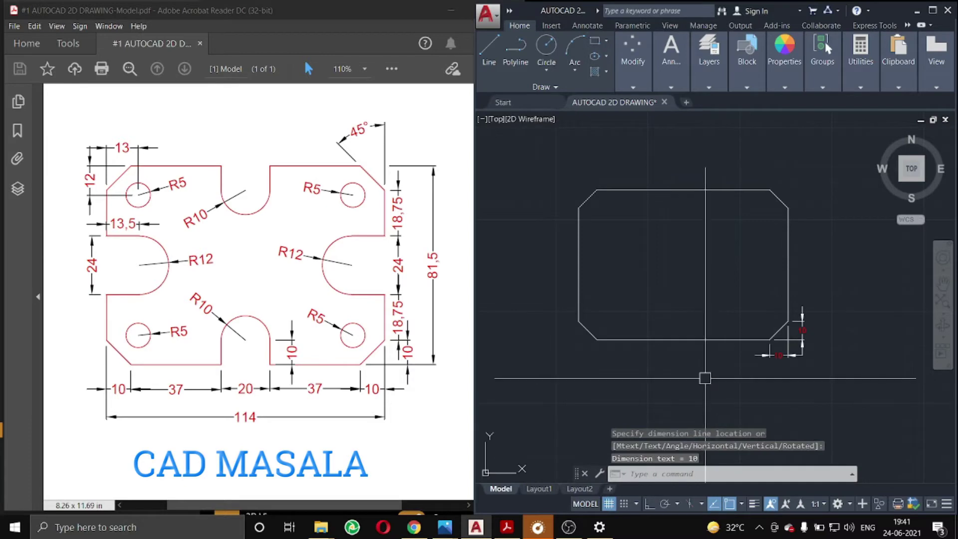
Step: Add the overall 114 width below the plate and 81.5 height at its right
key("Return")
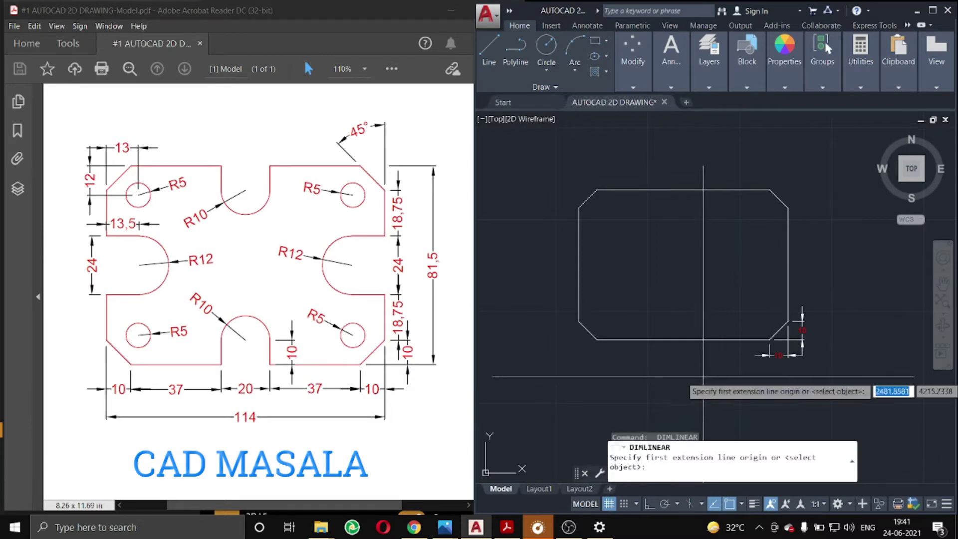
left_click(579, 322)
left_click(788, 321)
left_click(763, 374)
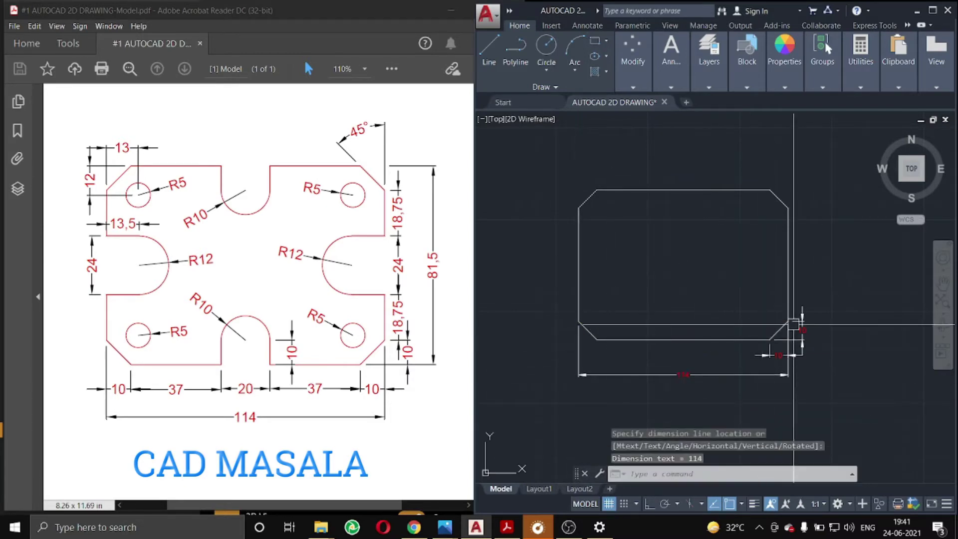
middle_click_drag(793, 324, 772, 336)
key("Return")
left_click(749, 202)
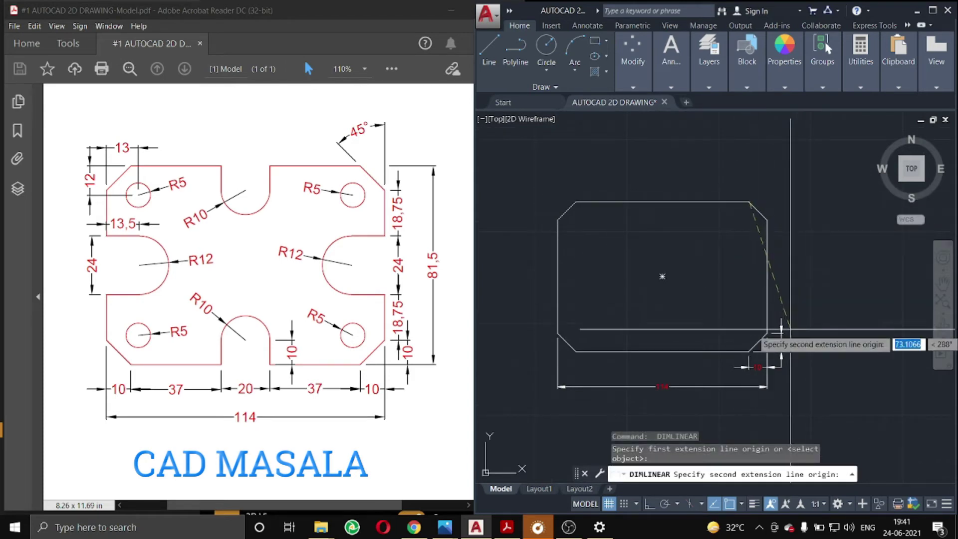
left_click(749, 351)
left_click(798, 278)
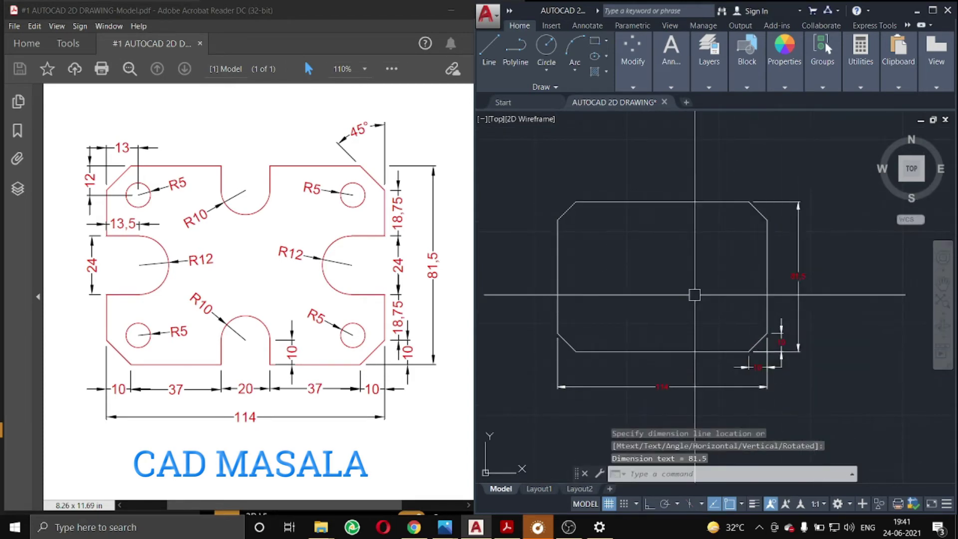
scroll(694, 295, "up", 2)
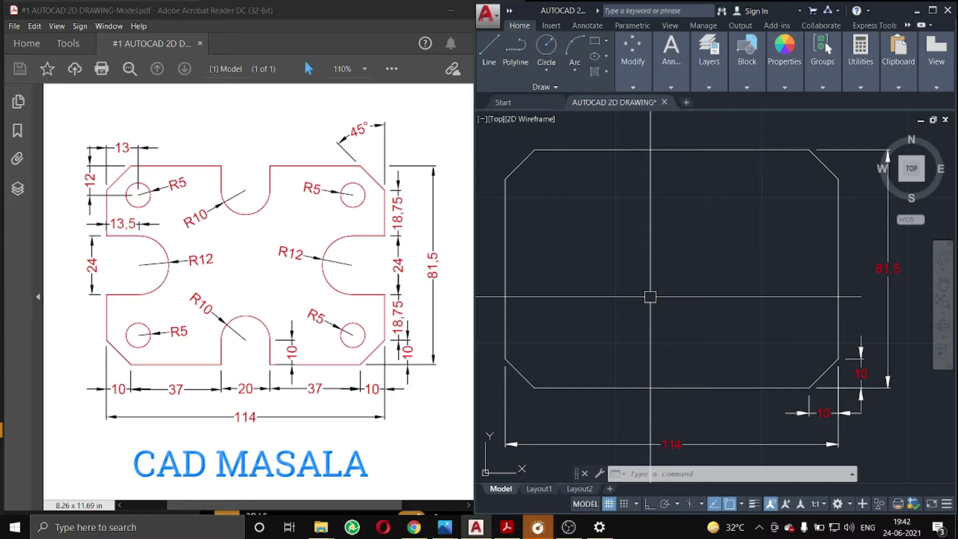
middle_click_drag(650, 297, 655, 301)
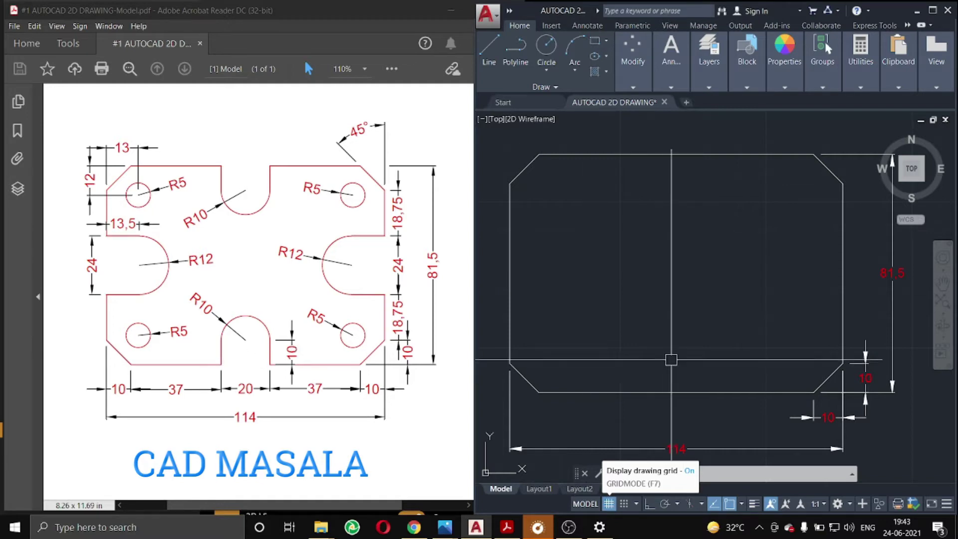
Step: Draw a 10-unit vertical line up from the bottom edge midpoint with ortho on
type("l")
key("Return")
left_click(676, 392)
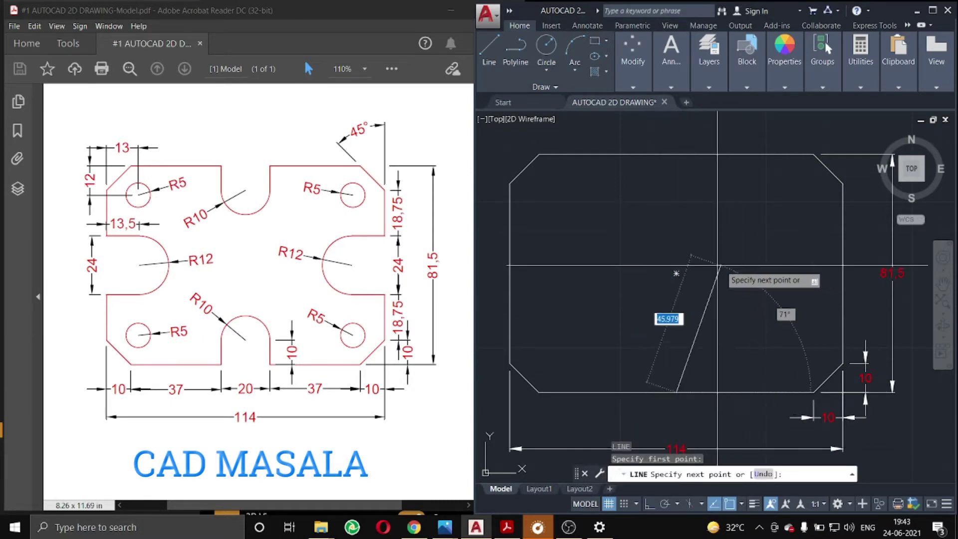
left_click(650, 504)
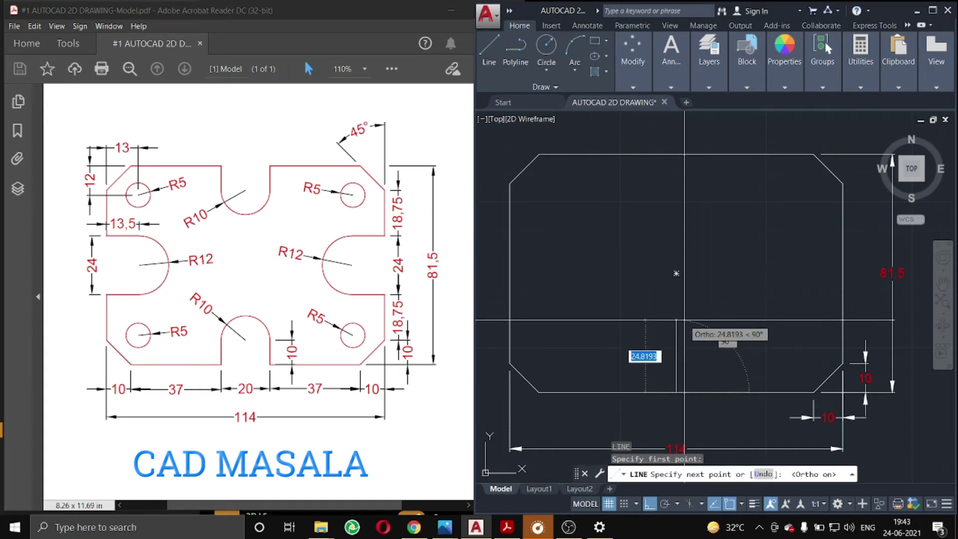
type("10")
key("Return")
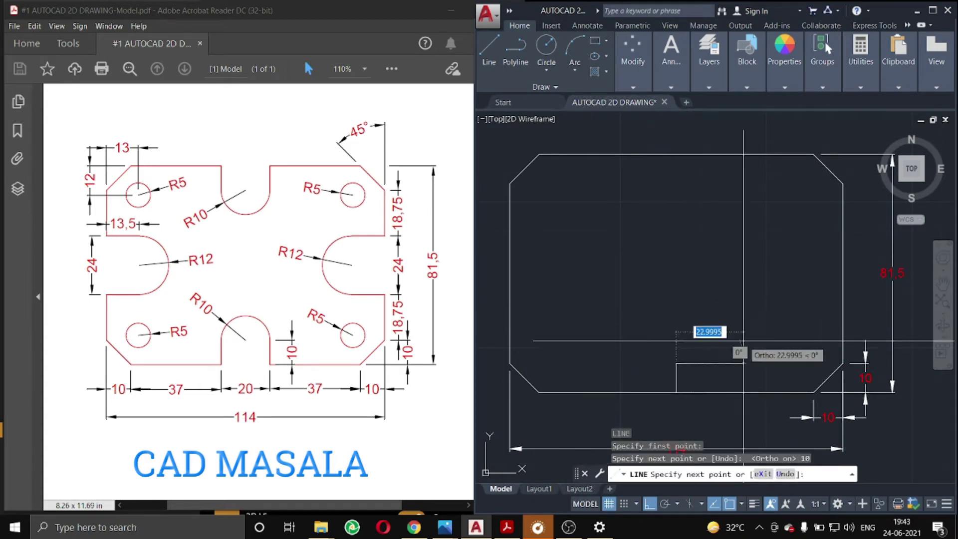
key("Escape")
Step: Copy the vertical guide line 10 units to the right and 10 units to the left
left_click_drag(658, 404, 704, 343)
type("C")
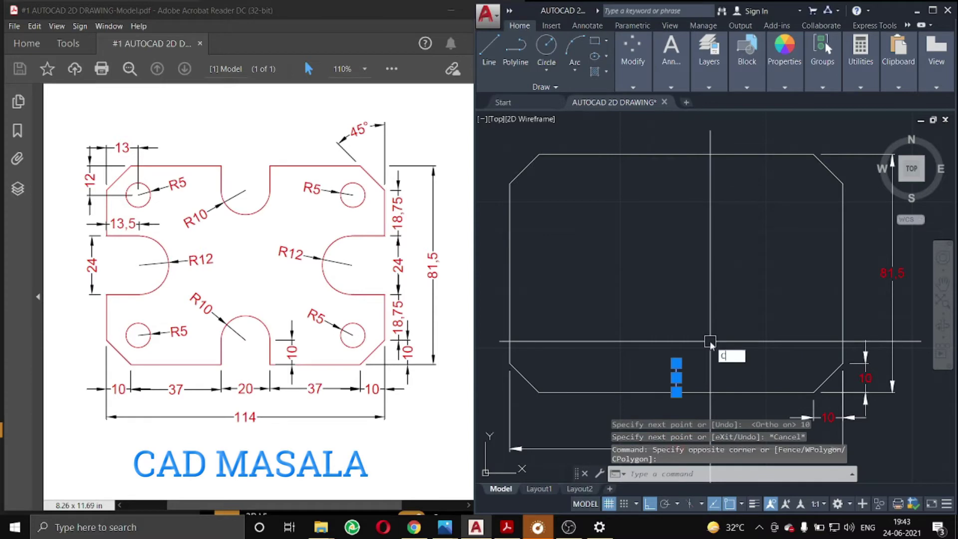
type("p")
key("Return")
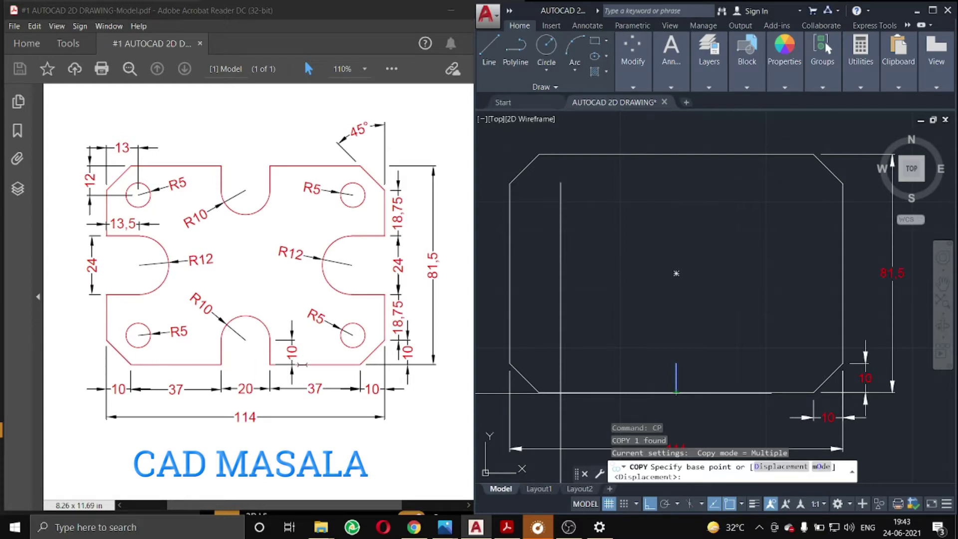
left_click(676, 392)
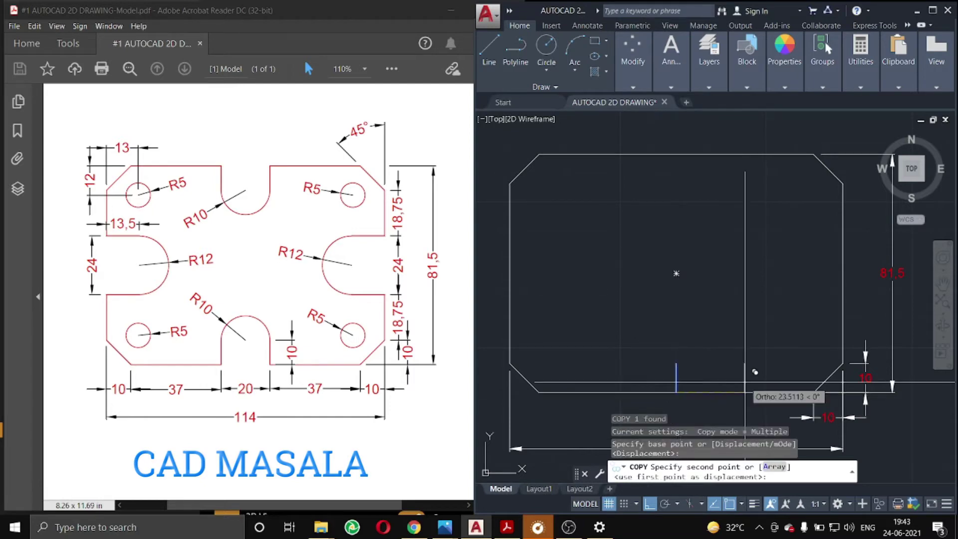
type("10")
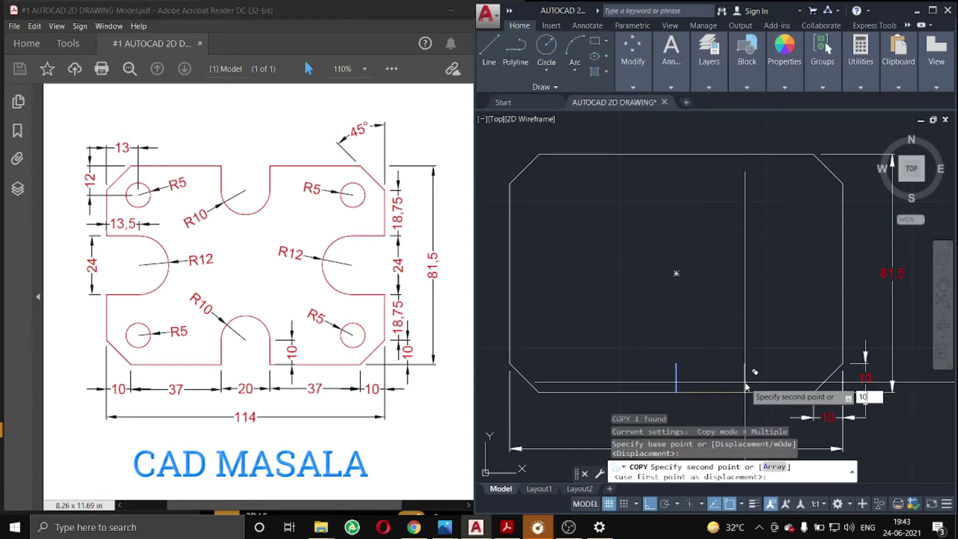
key("Return")
type("1")
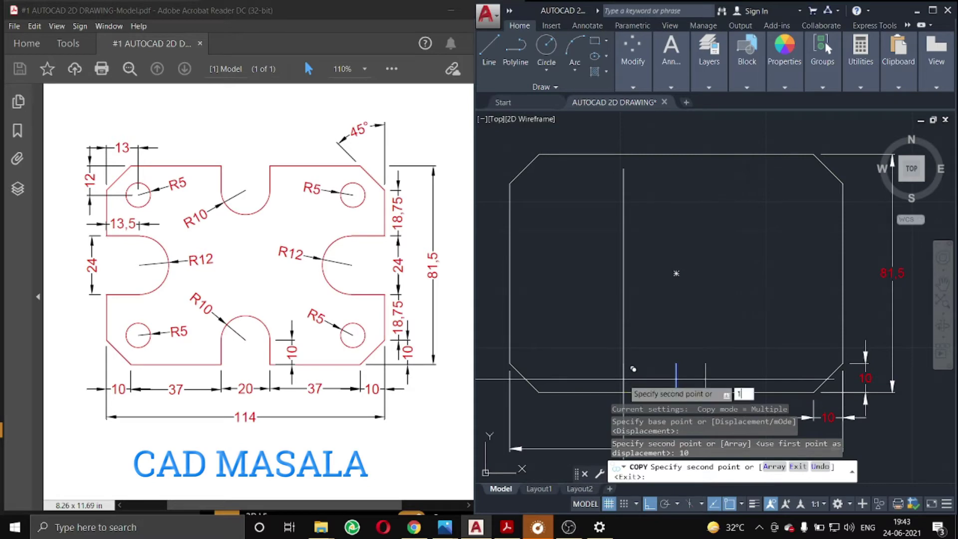
key("Return")
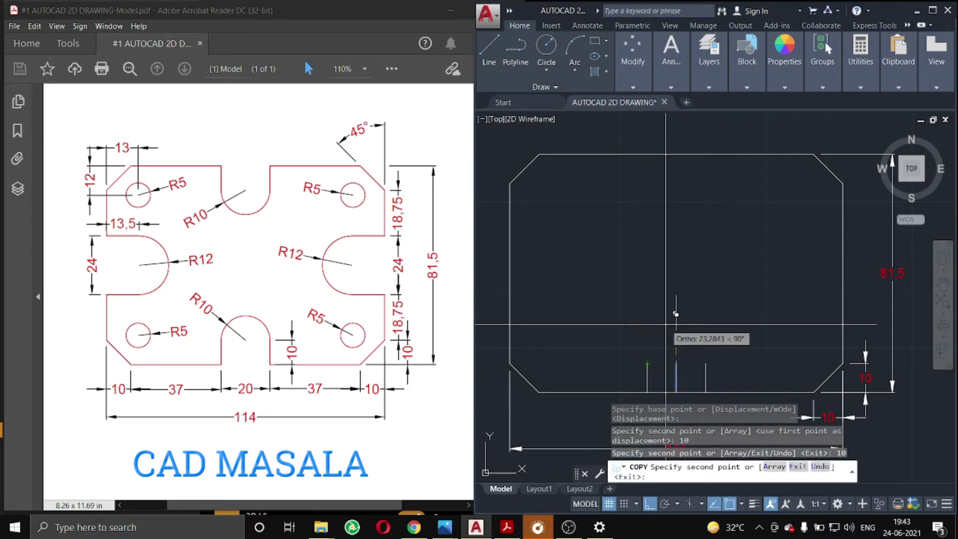
key("Escape")
type("C")
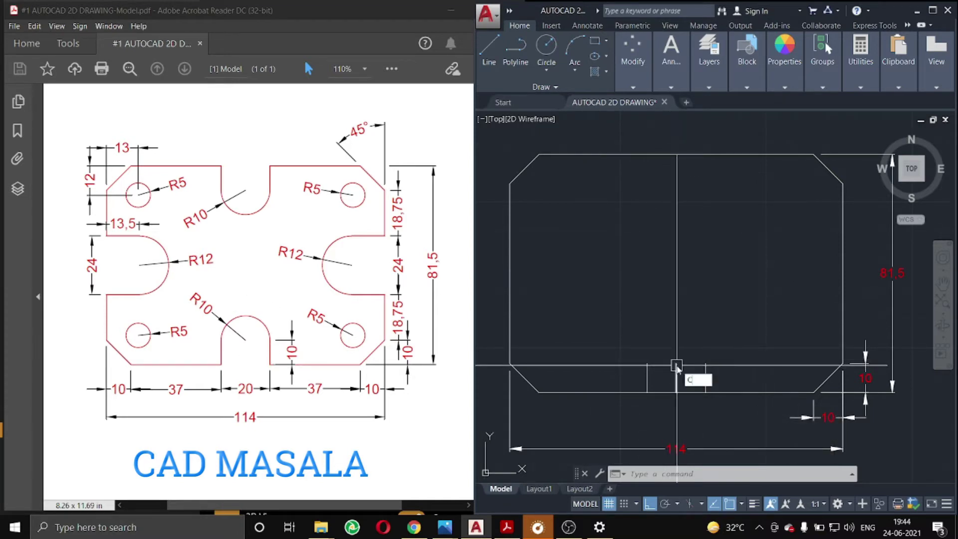
Step: Draw a radius-10 circle centred on the top of the middle guide line
key("Return")
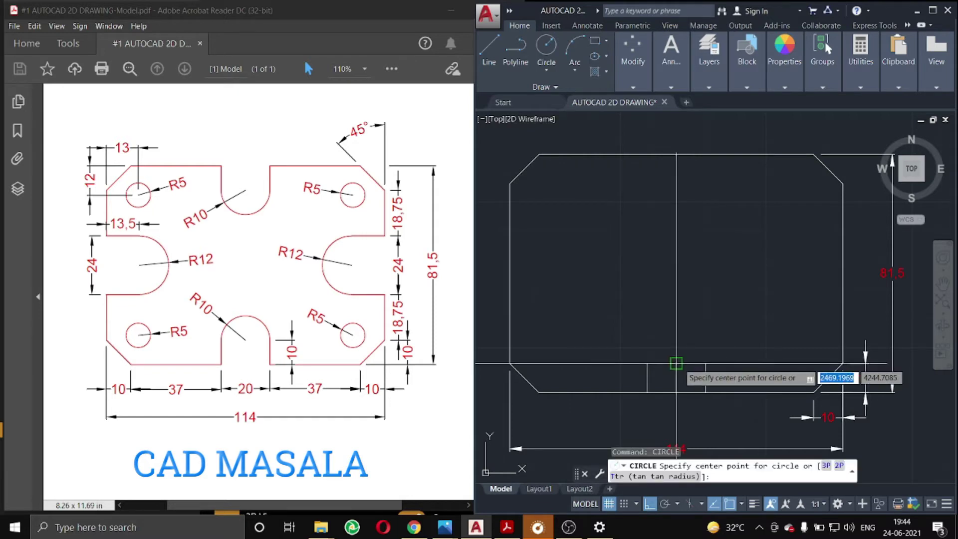
left_click(676, 364)
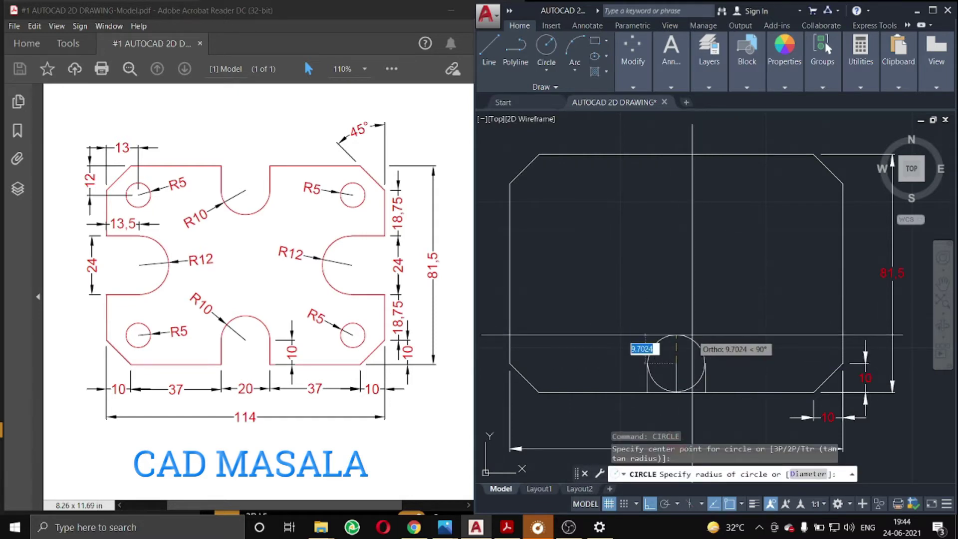
type("10")
key("Return")
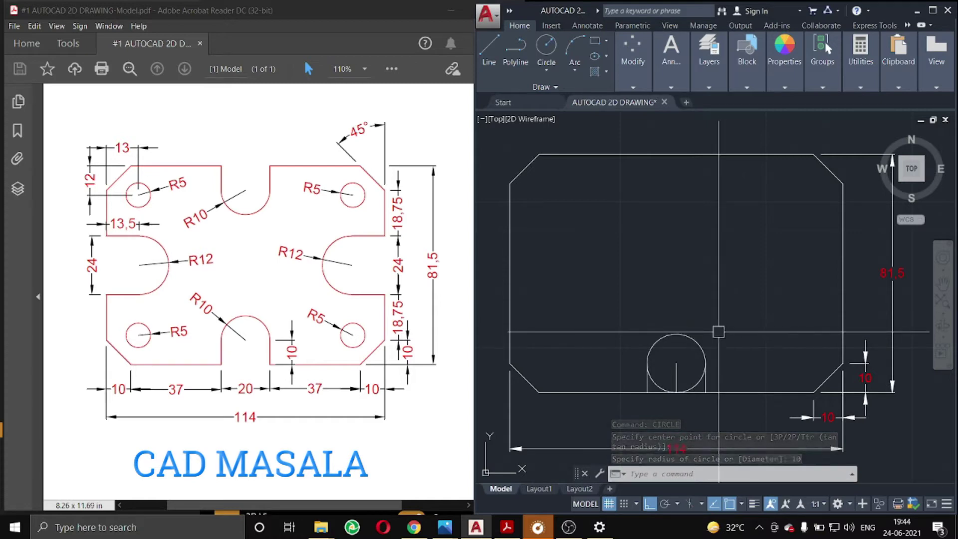
Step: Trim the circle's lower arcs and the bottom edge between the guides to form the notch
type("T")
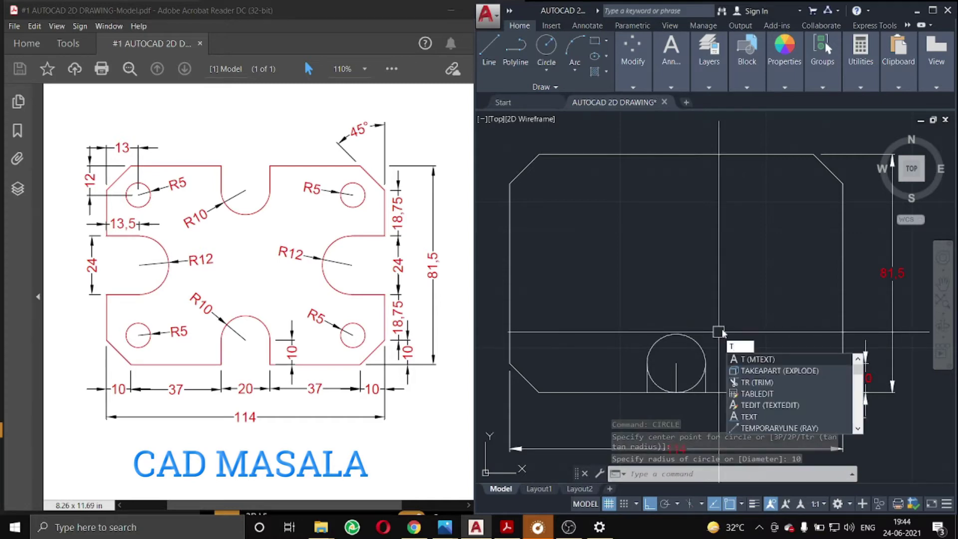
type("R")
key("Return")
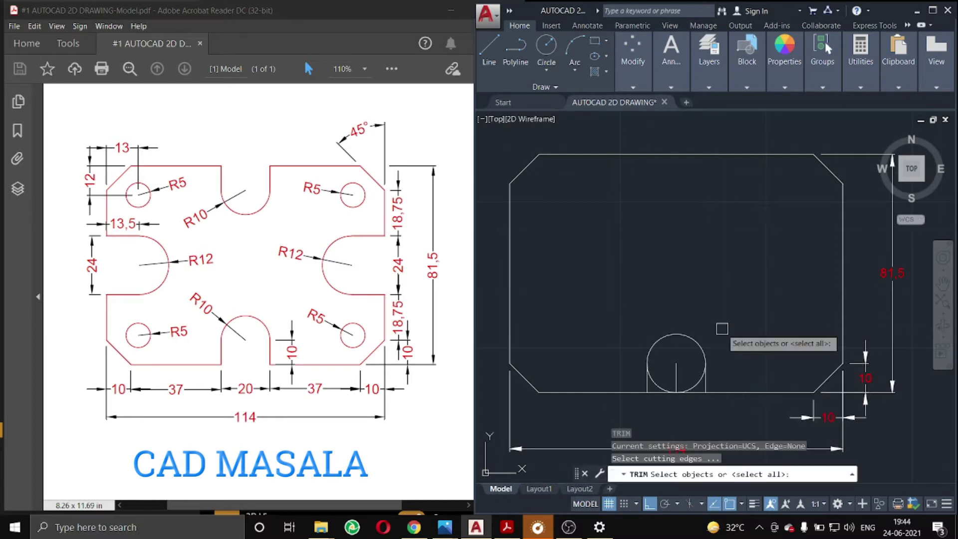
key("Return")
scroll(689, 392, "up", 4)
left_click(708, 371)
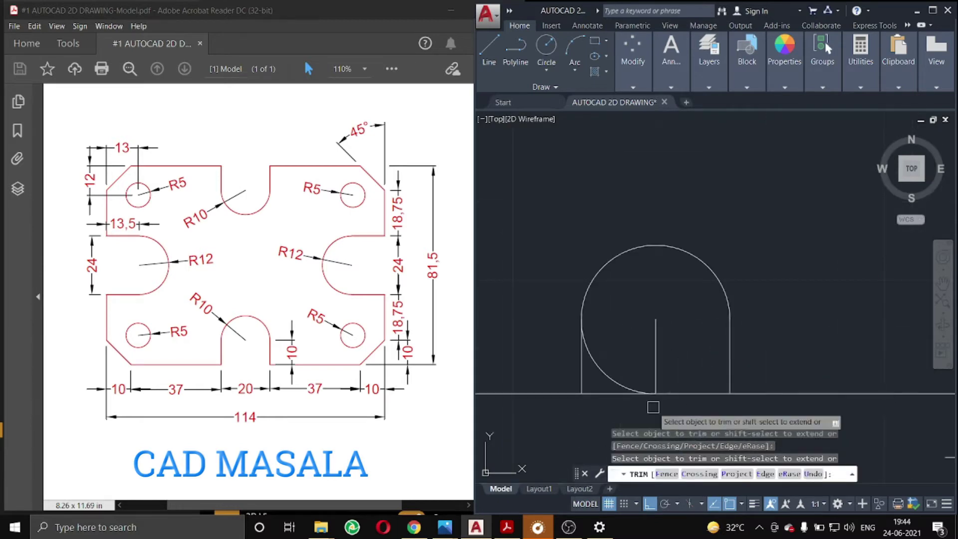
left_click(606, 374)
left_click(617, 396)
left_click(693, 395)
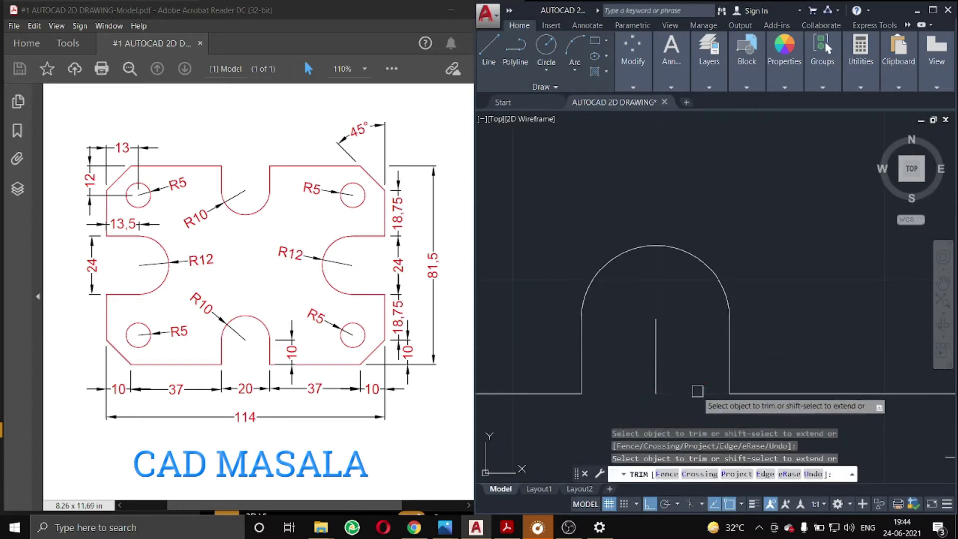
key("Escape")
Step: Erase the leftover middle guide line
left_click(655, 350)
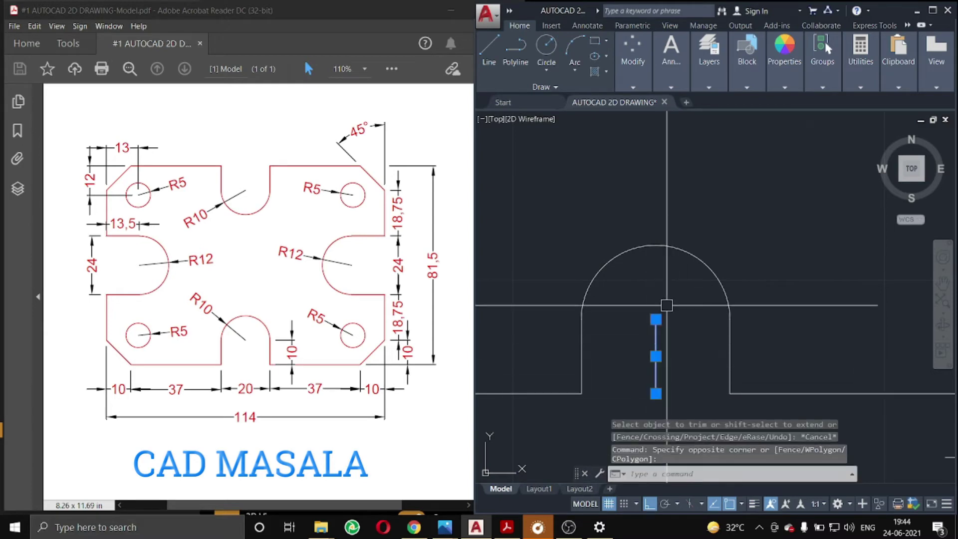
key("Delete")
scroll(667, 305, "down", 5)
scroll(665, 300, "up", 1)
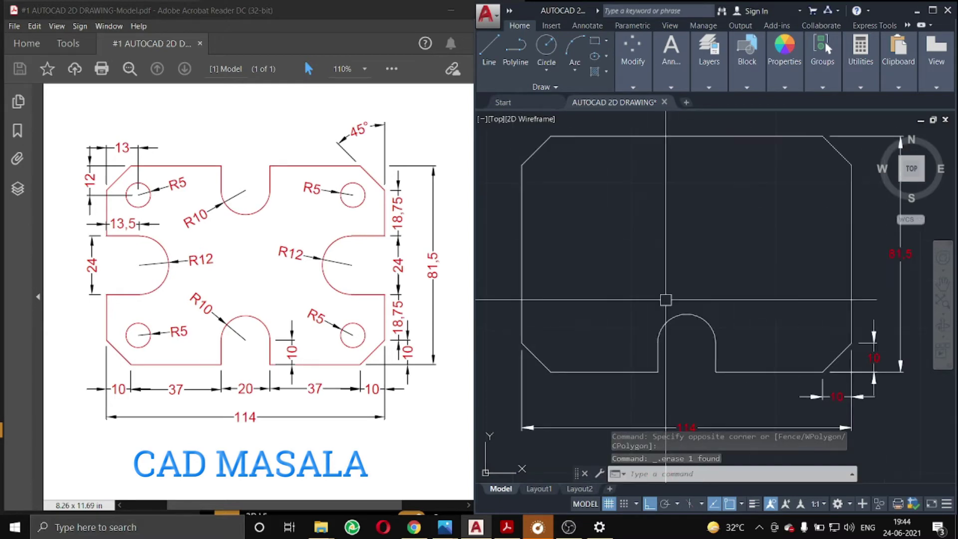
Step: Add an R10 radius dimension to the bottom notch arc
type("dra")
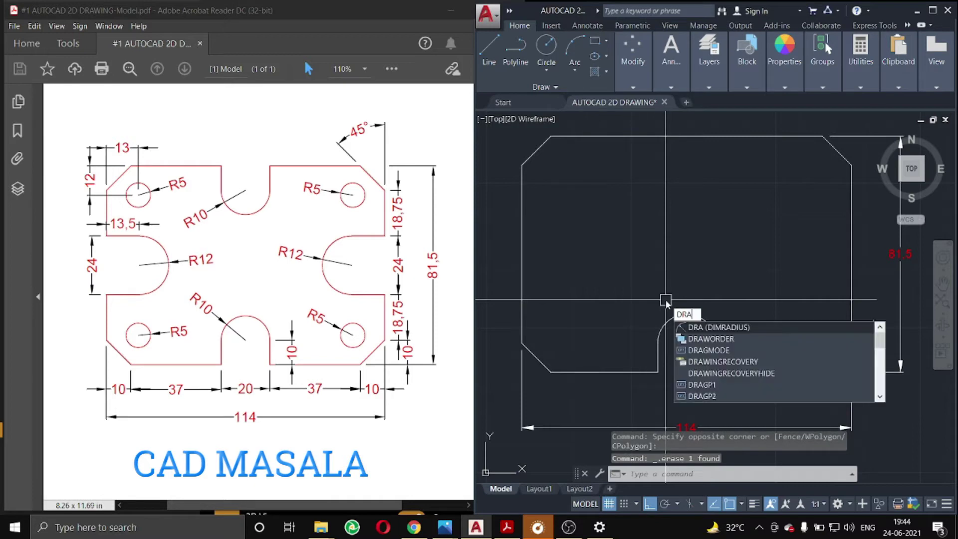
key("Return")
left_click(671, 318)
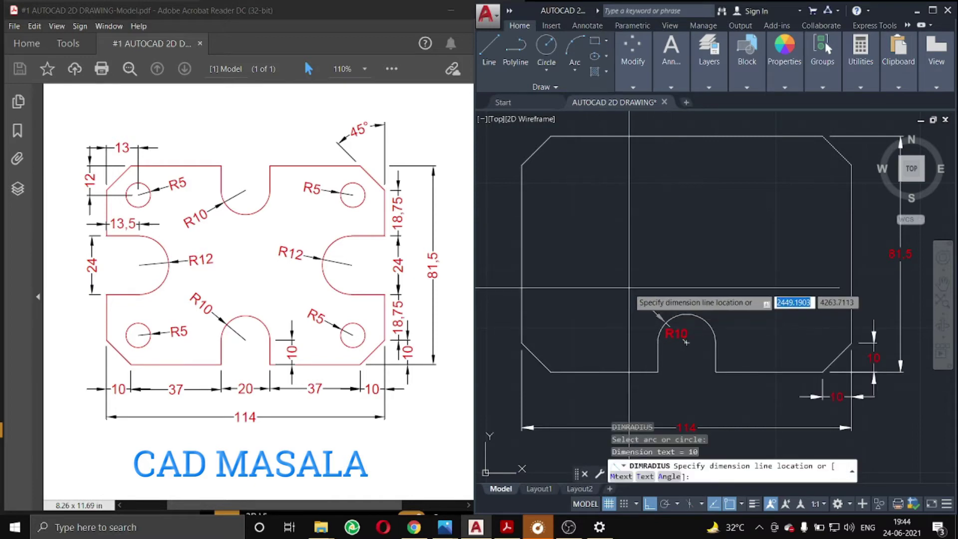
left_click(686, 340)
key("Return")
key("Escape")
key("Escape")
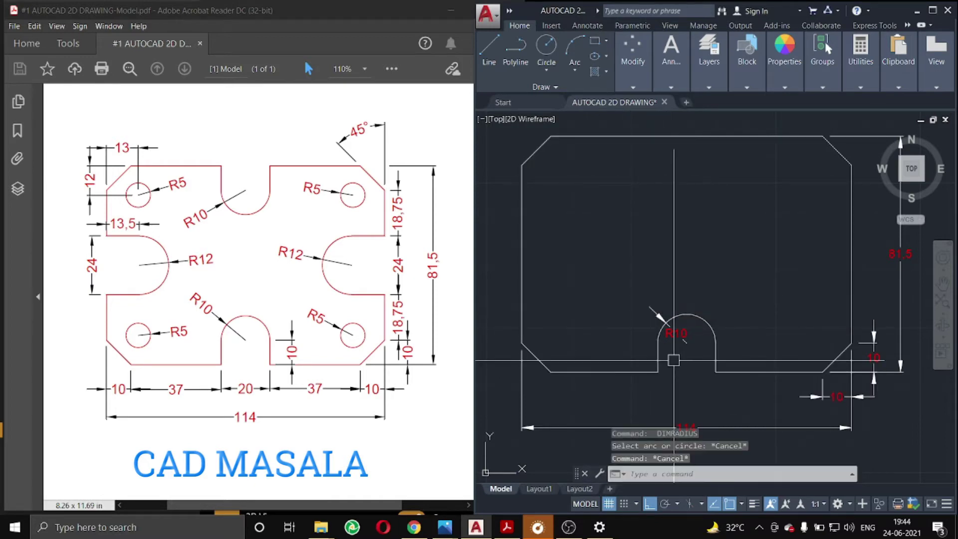
Step: Add linear dimensions for the notch's 10 height and 20 width
type("DIi")
key("Return")
left_click(716, 343)
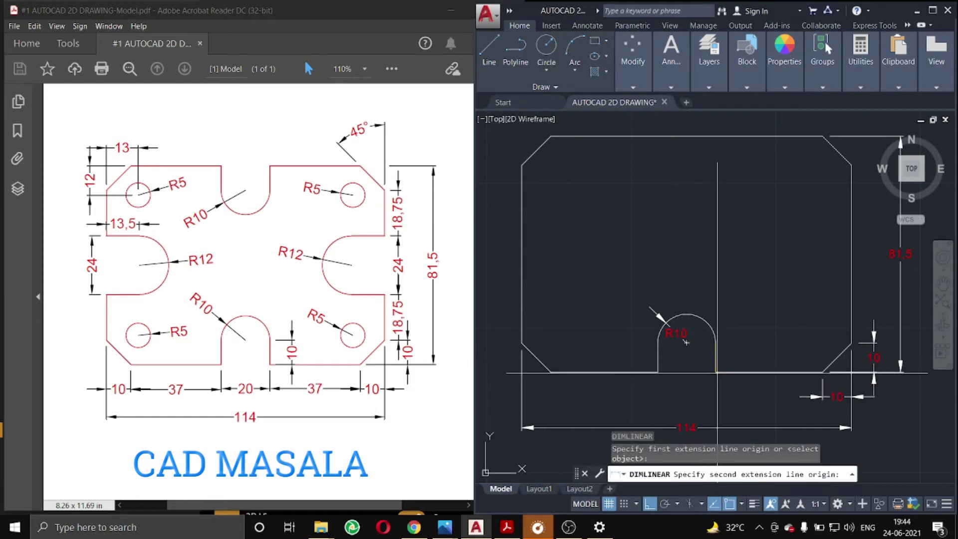
left_click(716, 372)
key("Return")
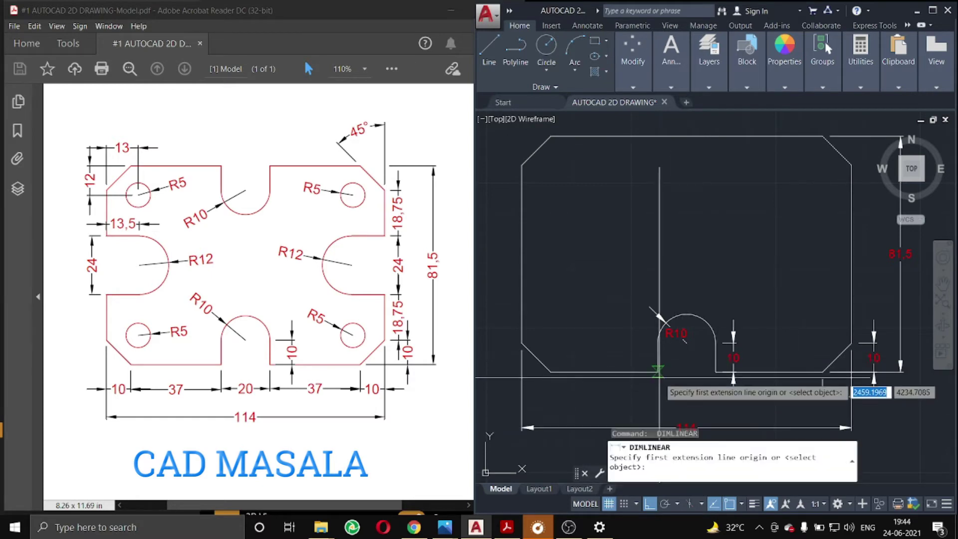
left_click(658, 372)
left_click(716, 372)
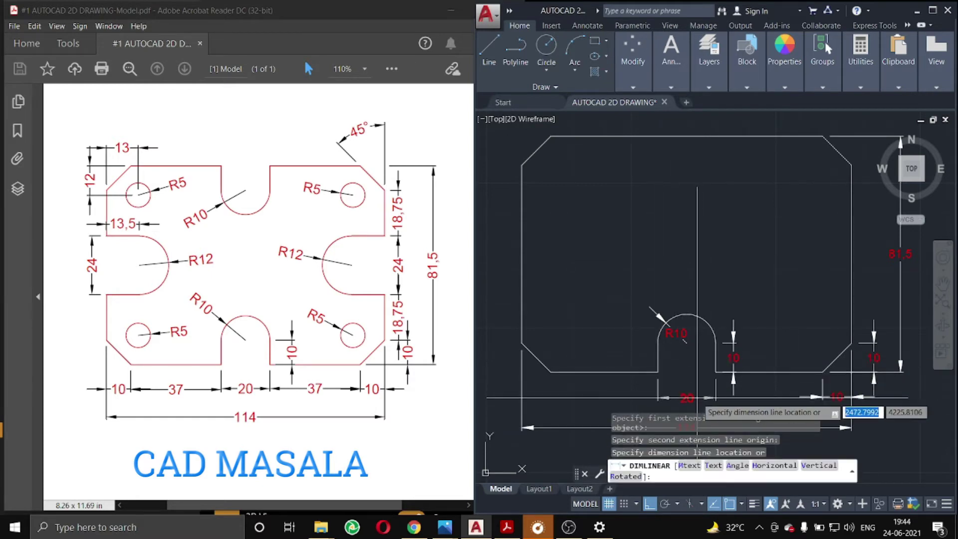
left_click(699, 397)
middle_click_drag(757, 332, 740, 335)
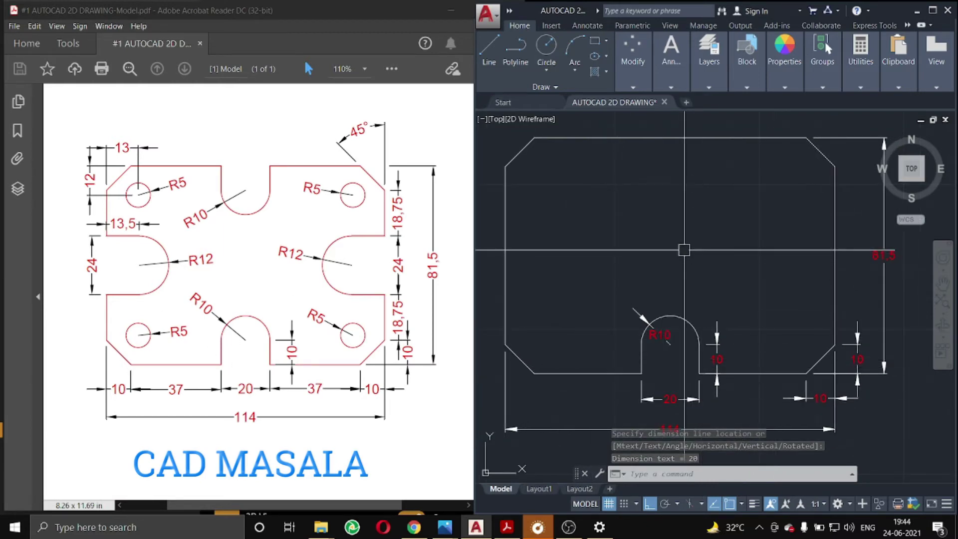
middle_click_drag(683, 250, 687, 256)
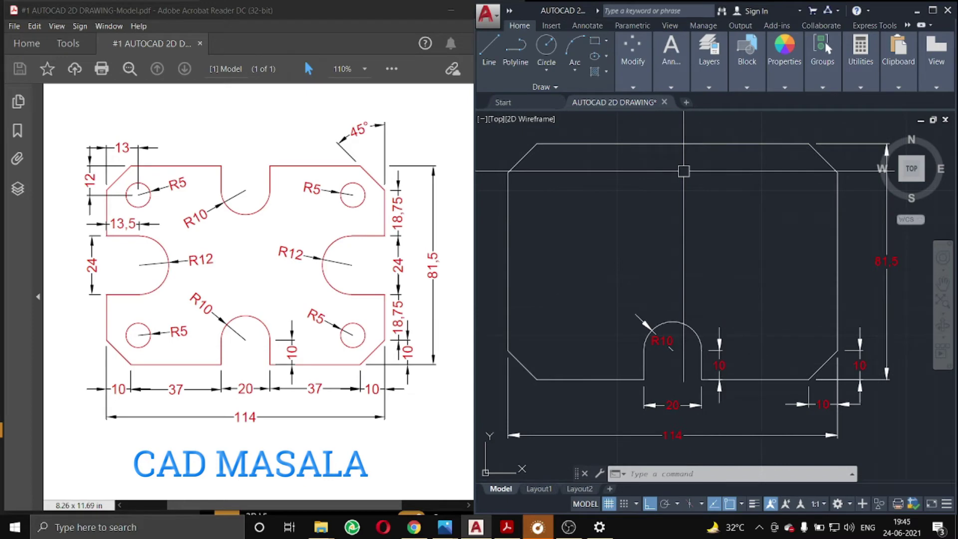
type("L")
Step: Draw a 10-unit vertical guide down from the top edge midpoint and copy it 10 apart
key("Return")
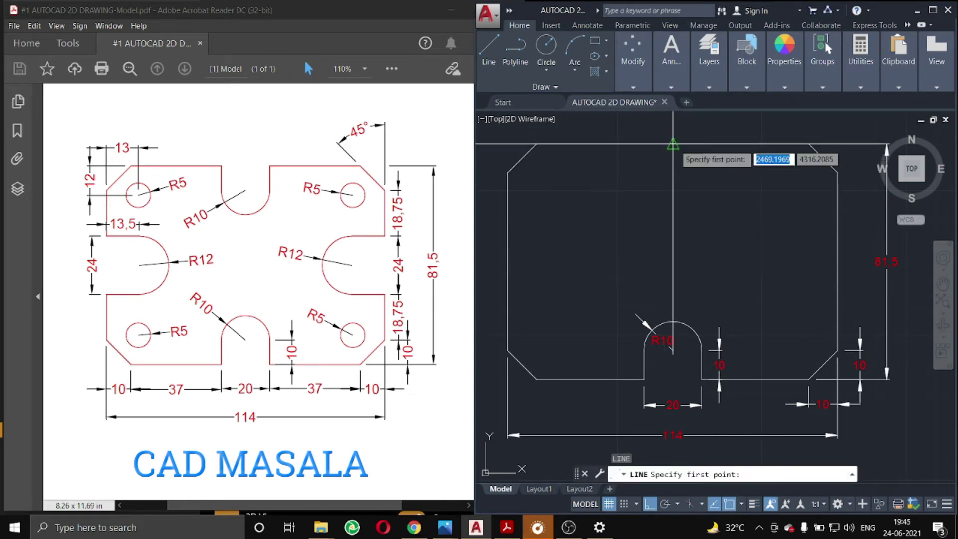
left_click(673, 143)
type("10")
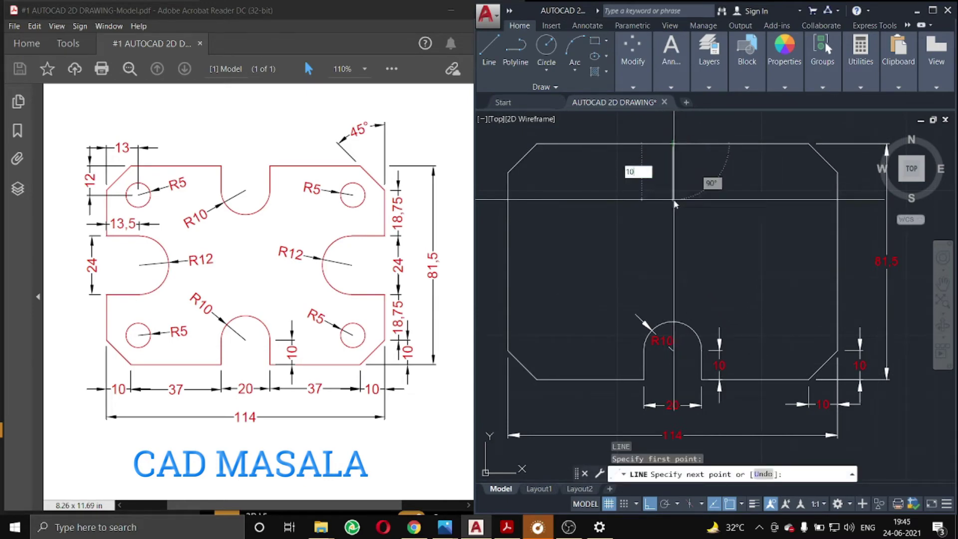
key("Return")
key("Return")
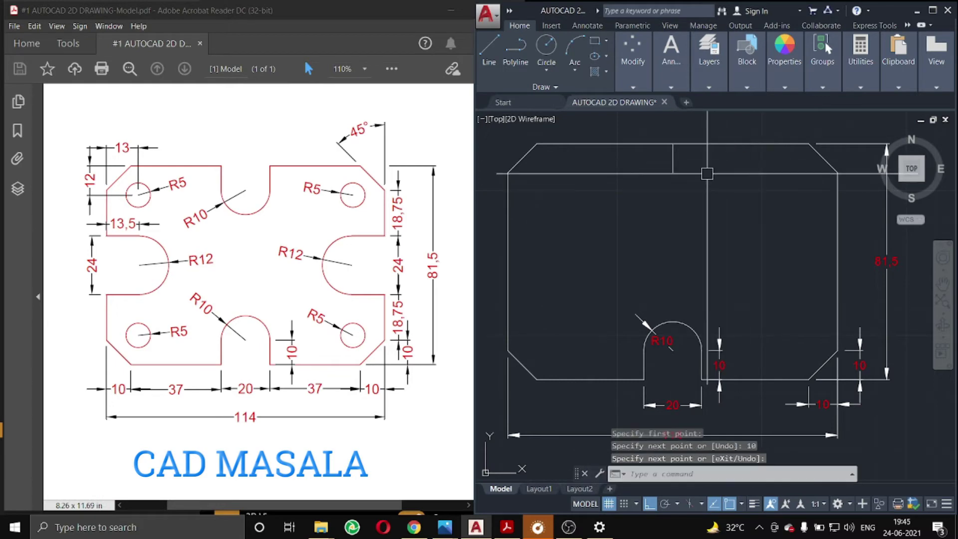
left_click_drag(659, 135, 713, 188)
type("o")
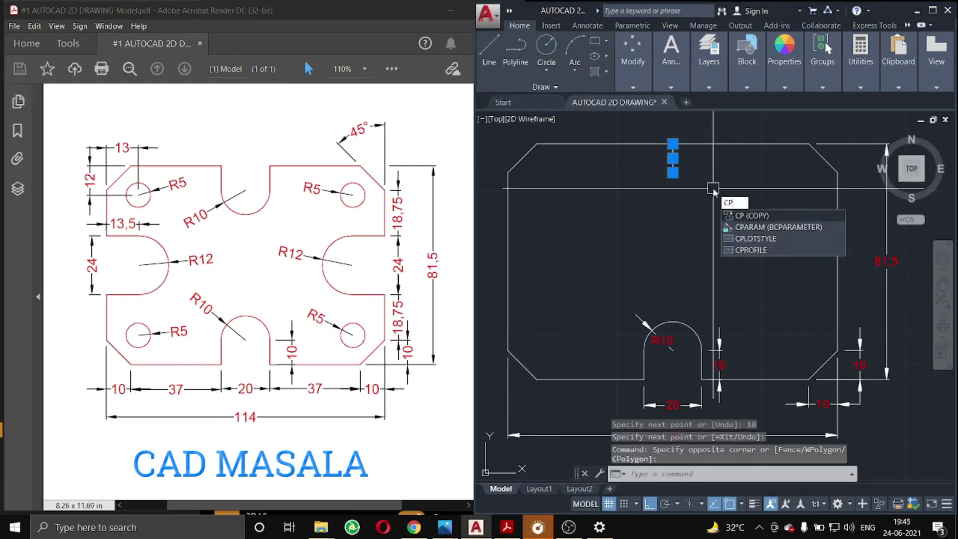
key("Return")
left_click(672, 144)
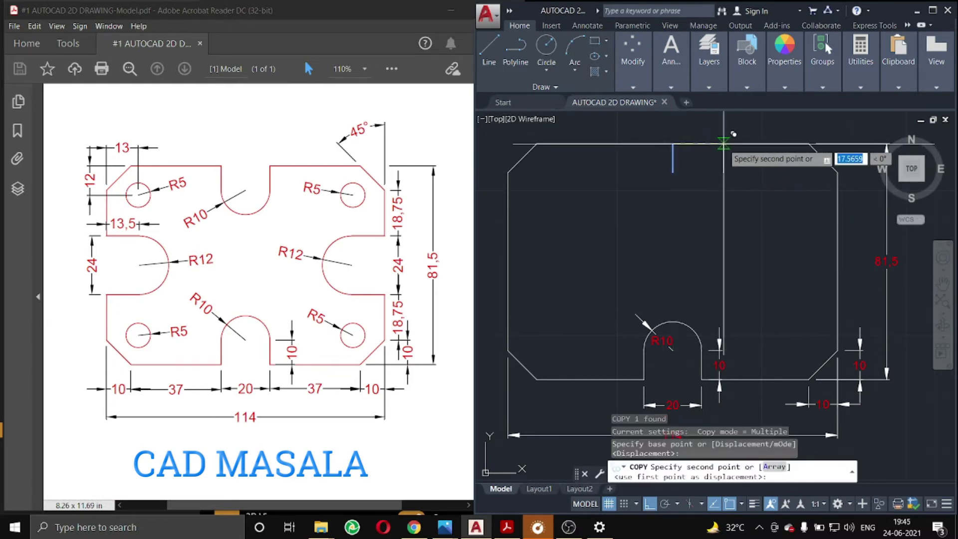
key("Return")
type("10")
key("Return")
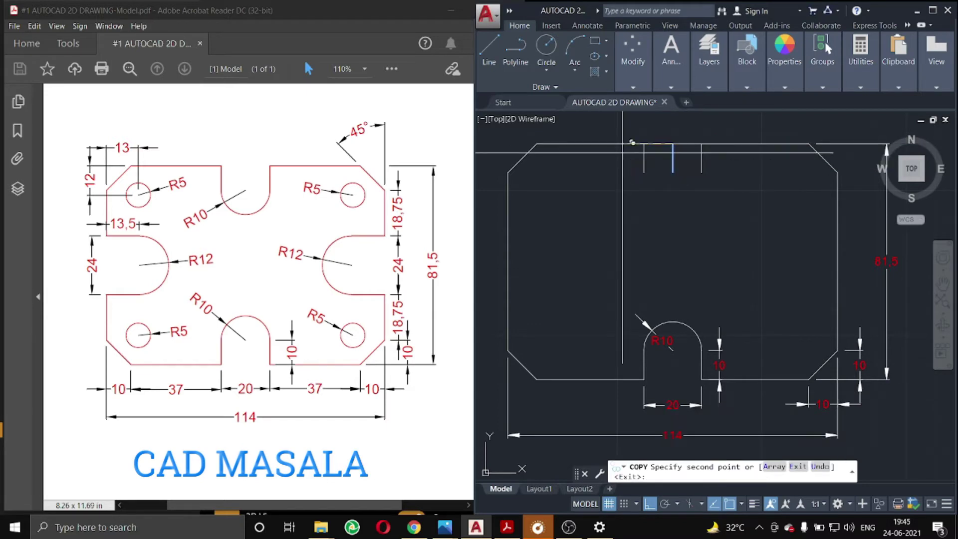
key("Escape")
Step: Draw a radius-10 circle centred at the top edge midpoint
key("Return")
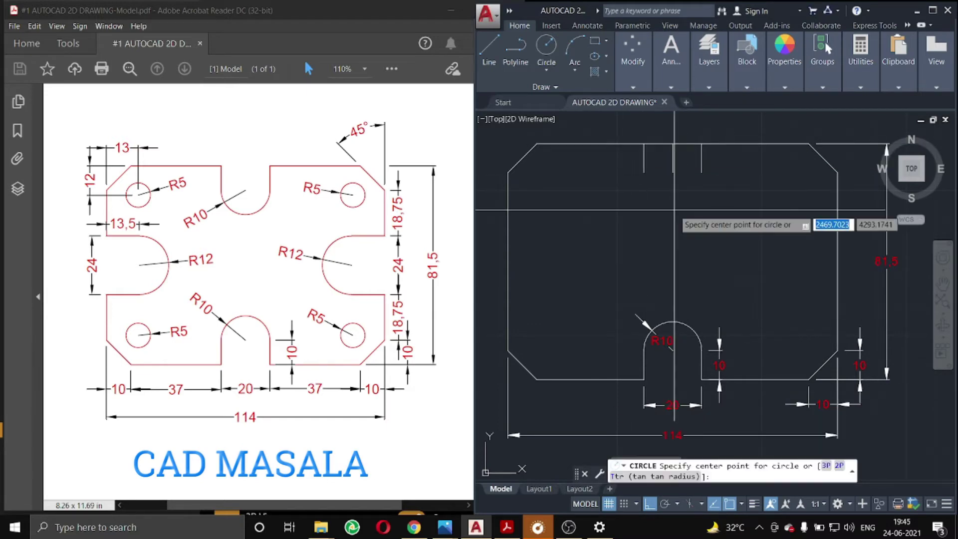
left_click(673, 172)
type("10")
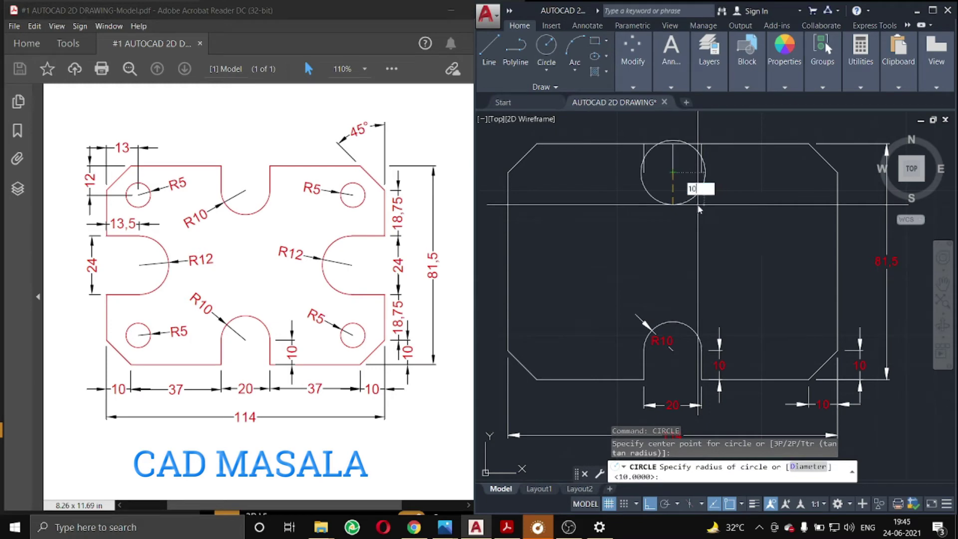
key("Return")
key("Escape")
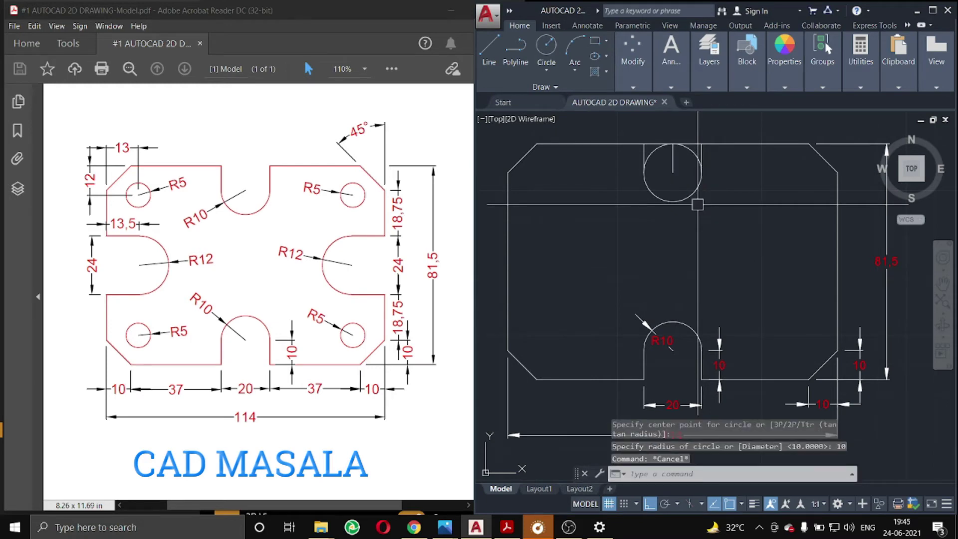
type("TR")
Step: Trim the top edge and circle into the notch and delete the leftover vertical line
key("Return")
scroll(698, 154, "up", 2)
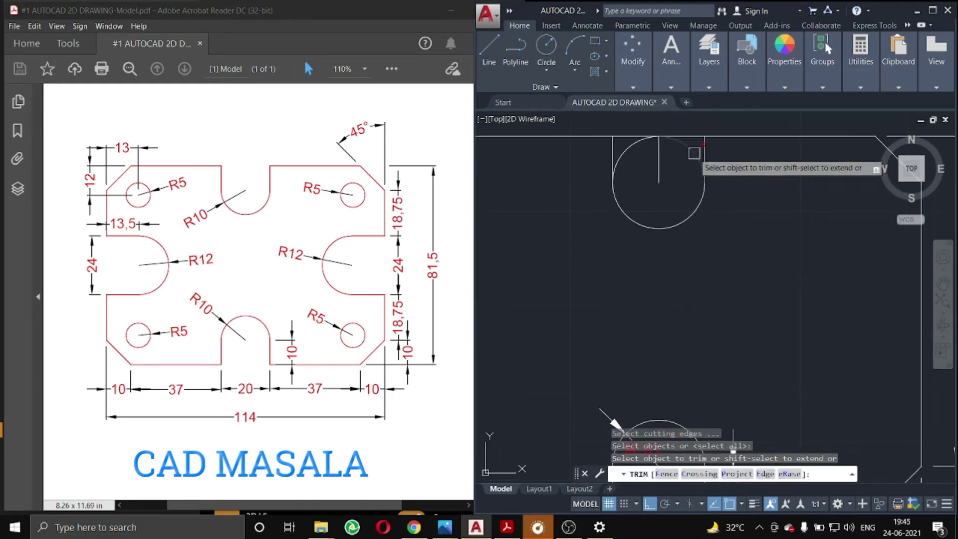
key("Escape")
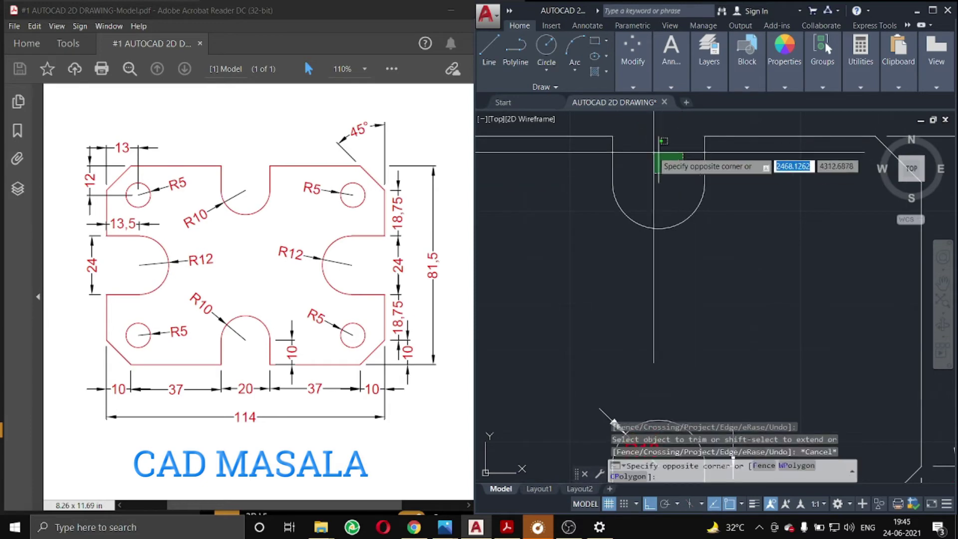
left_click_drag(666, 155, 651, 149)
key("Delete")
scroll(708, 224, "down", 2)
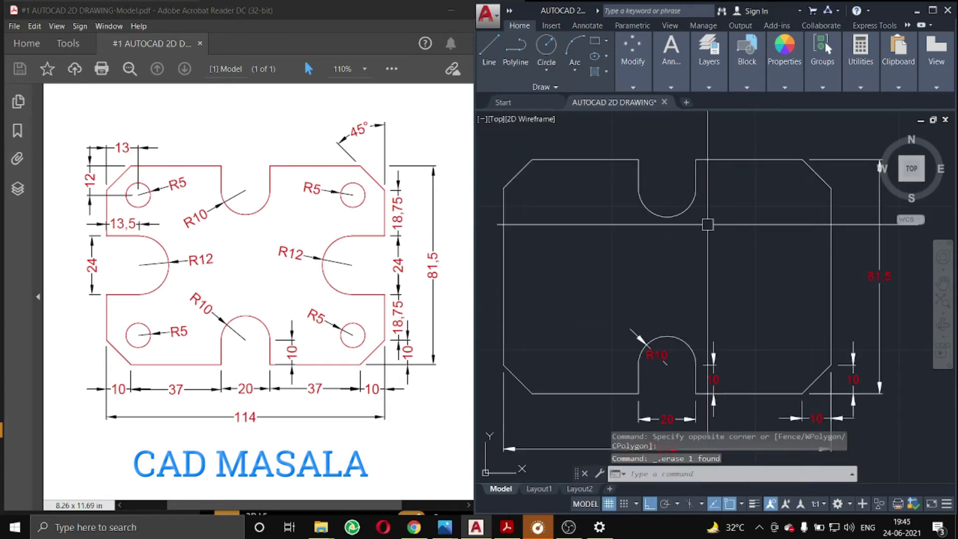
type("DRA")
Step: Add an R10 radius to the top notch arc and a vertical 10 depth dimension
key("Return")
left_click(668, 217)
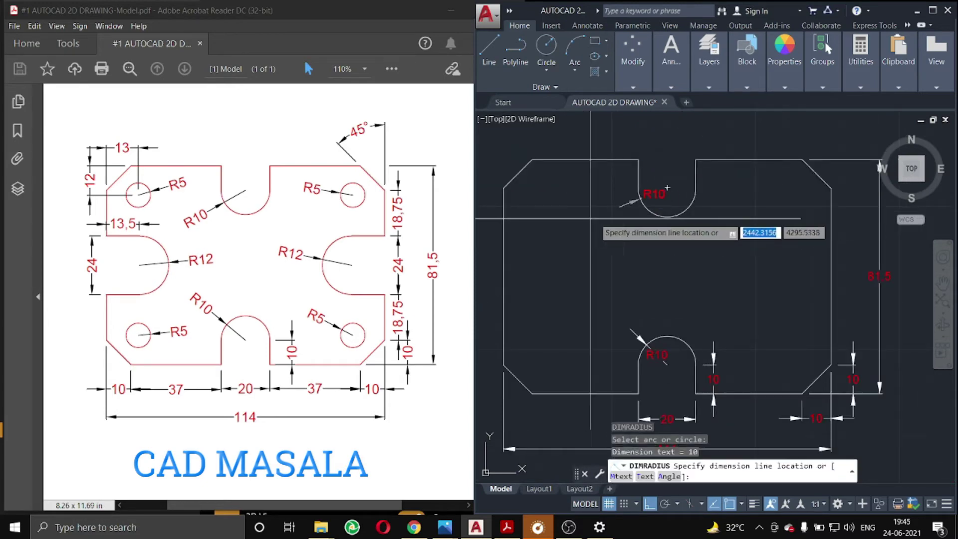
left_click(651, 195)
key("Return")
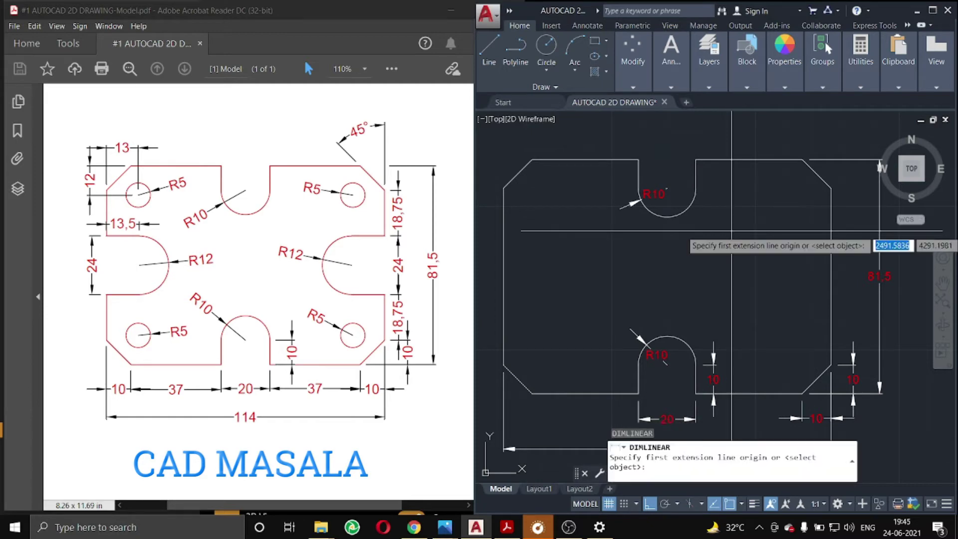
left_click(695, 159)
left_click(667, 188)
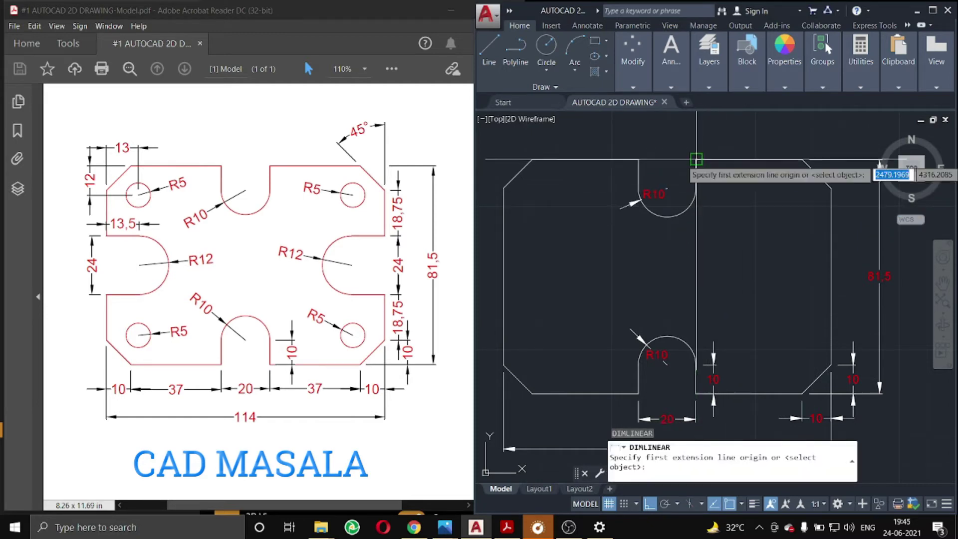
left_click(713, 182)
key("Escape")
middle_click_drag(702, 236, 707, 234)
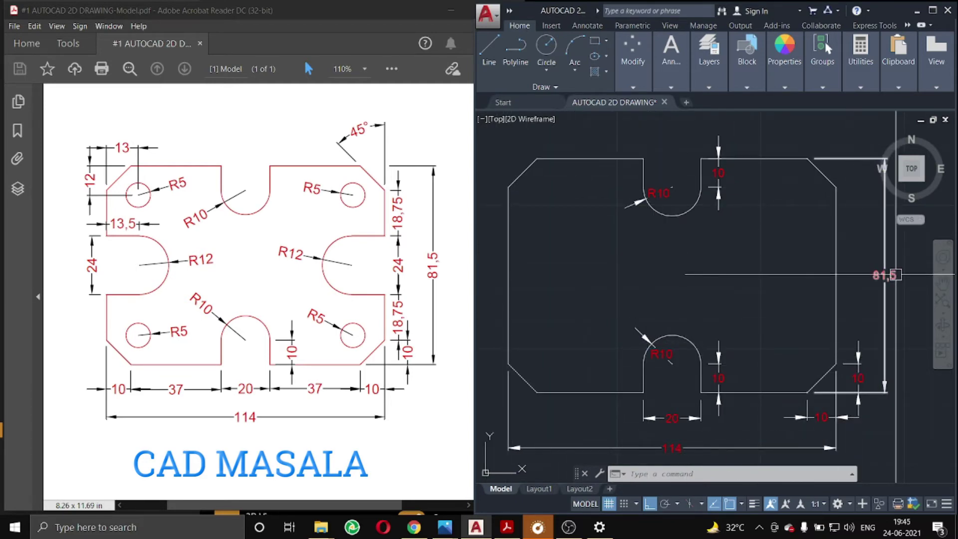
middle_click_drag(578, 299, 583, 300)
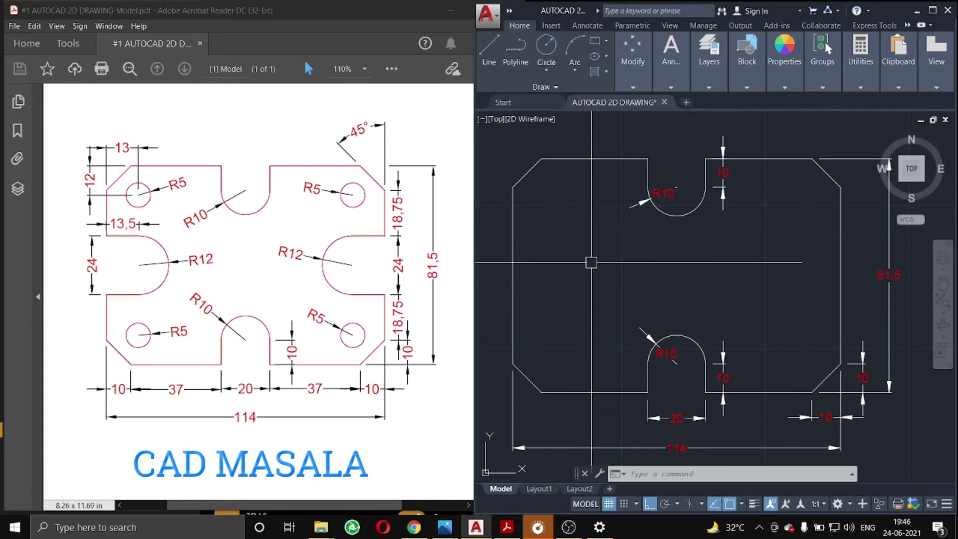
type("L")
Step: Draw a 13.5-long horizontal guide line from the left edge's midpoint
key("Return")
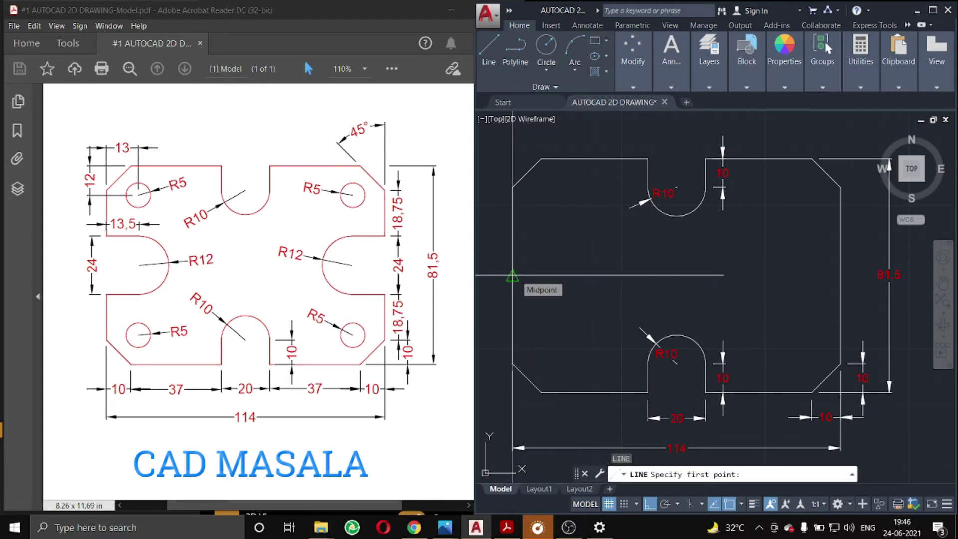
left_click(513, 275)
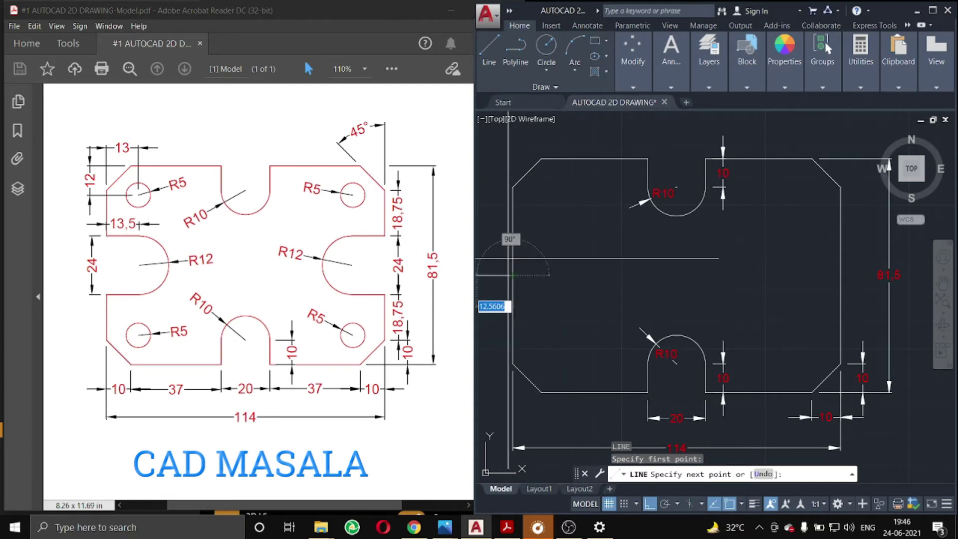
type("13.5")
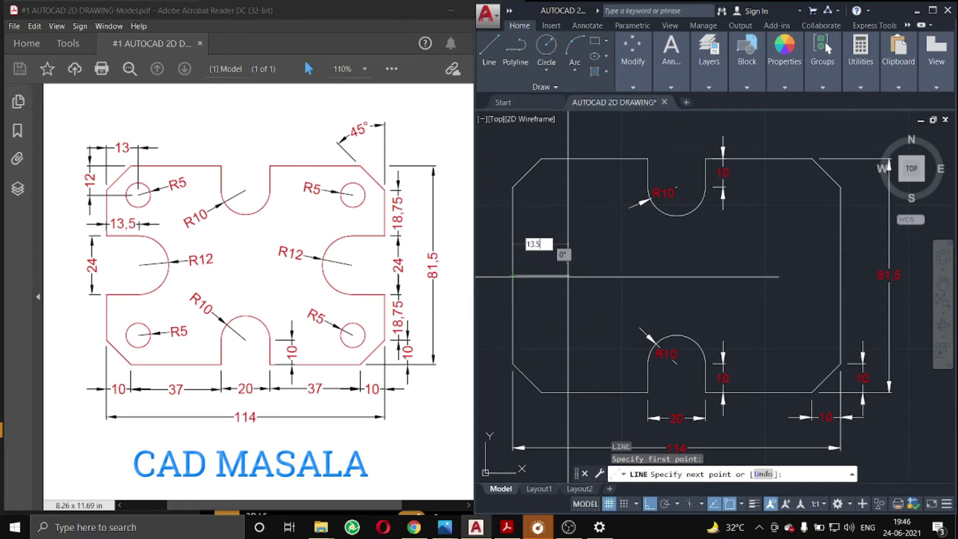
key("Return")
key("Escape")
Step: Copy the 13.5 guide line 12 above and 12 below the original
left_click(550, 289)
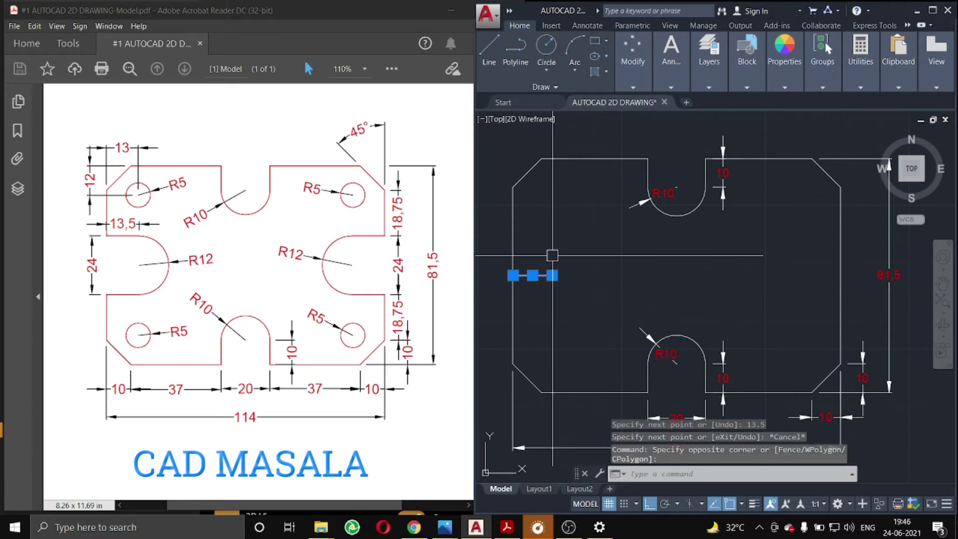
type("c")
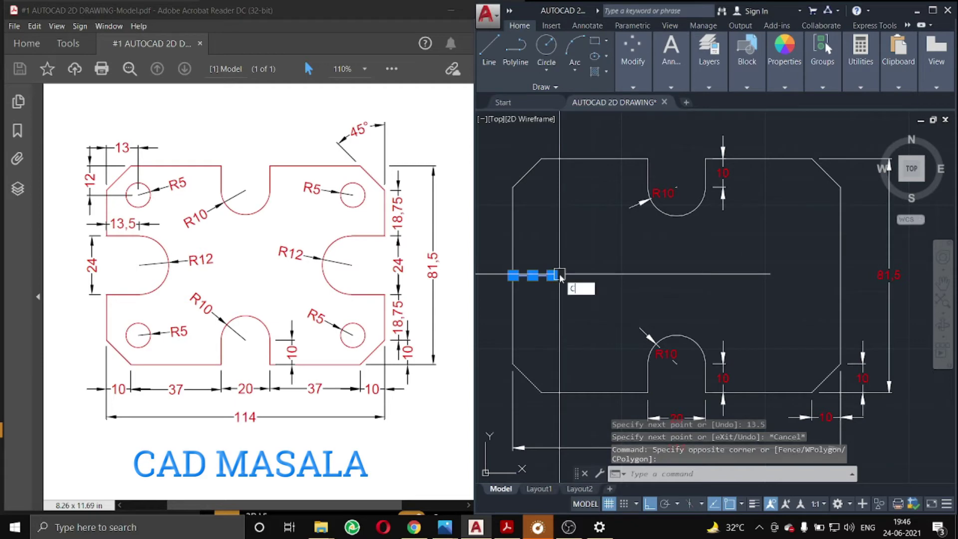
type("p")
key("Return")
left_click(512, 275)
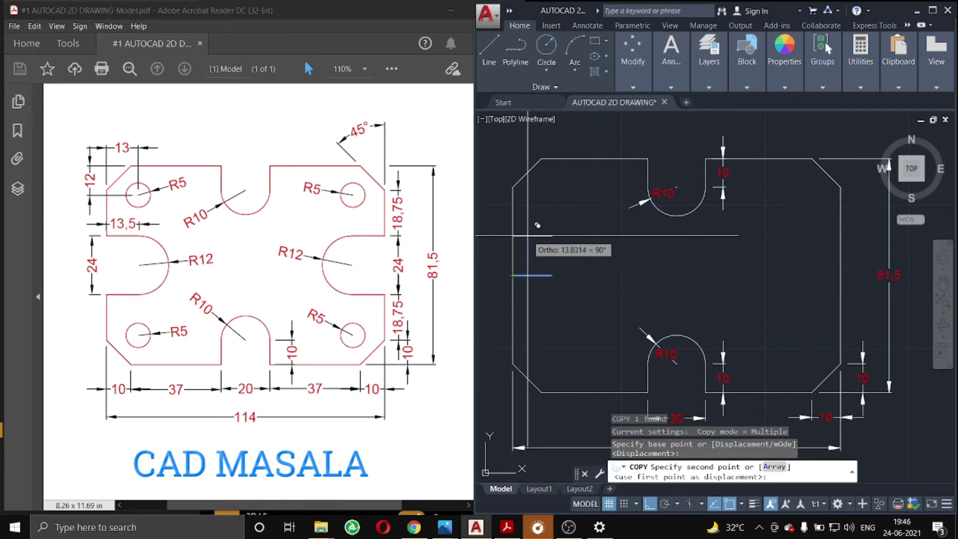
type("12")
key("Return")
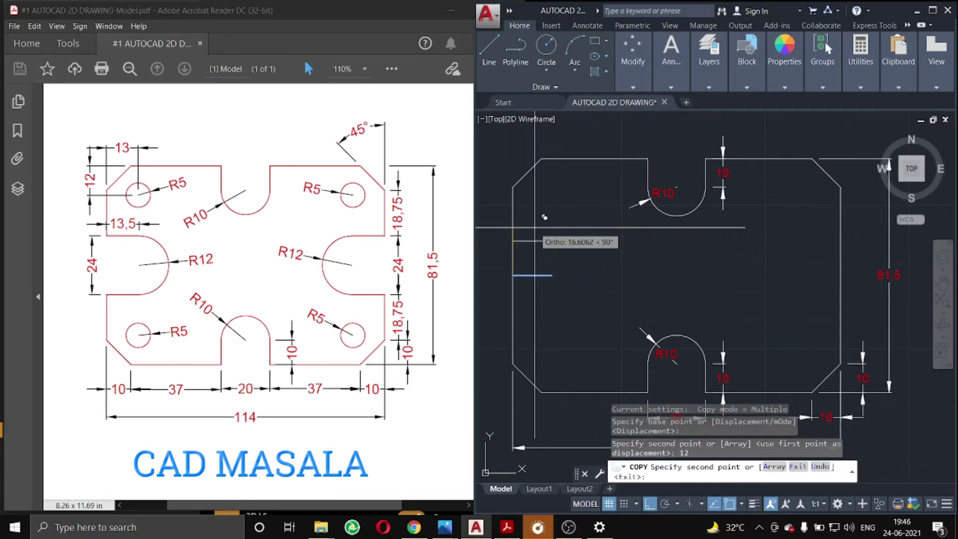
type("12")
key("Return")
key("Escape")
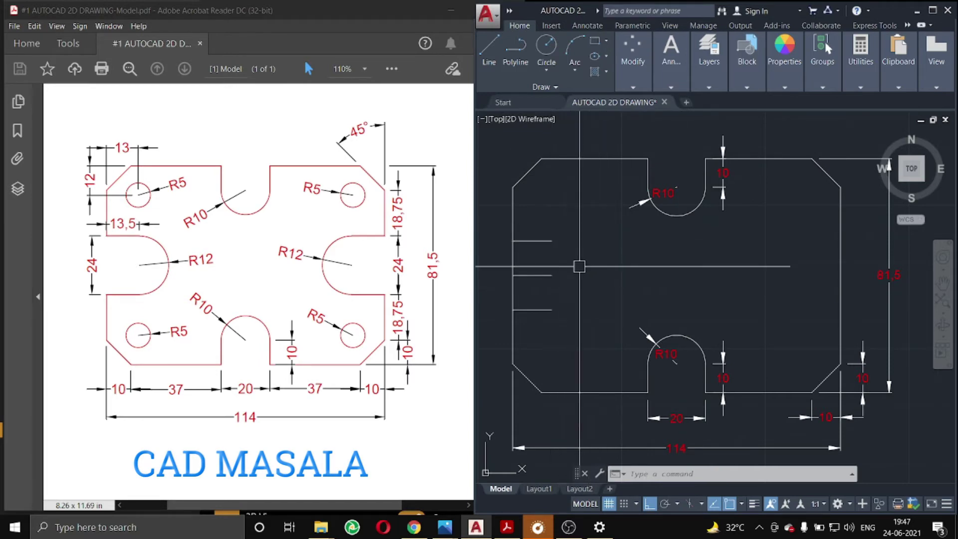
Step: Draw a start-end-radius arc of R12 between the upper and lower guide line ends
left_click(576, 69)
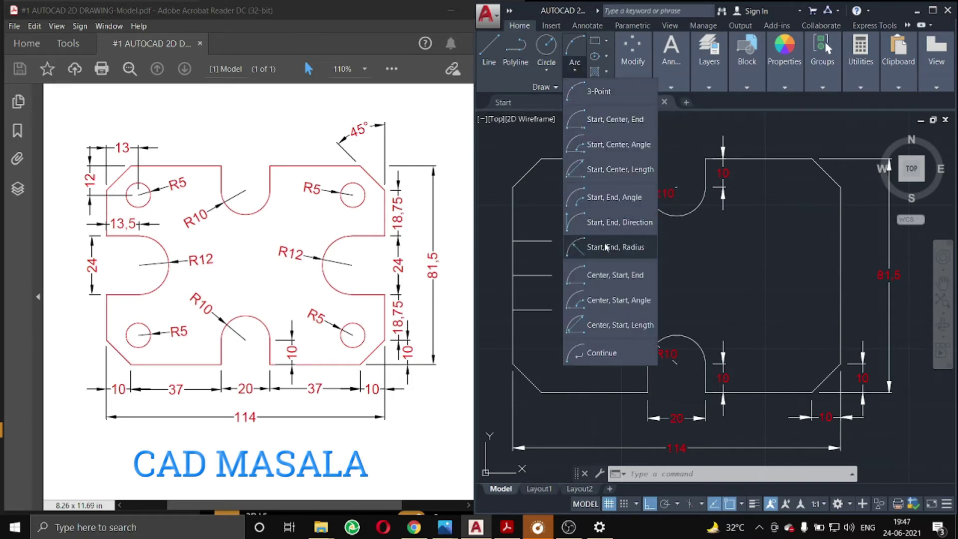
left_click(642, 248)
left_click(552, 241)
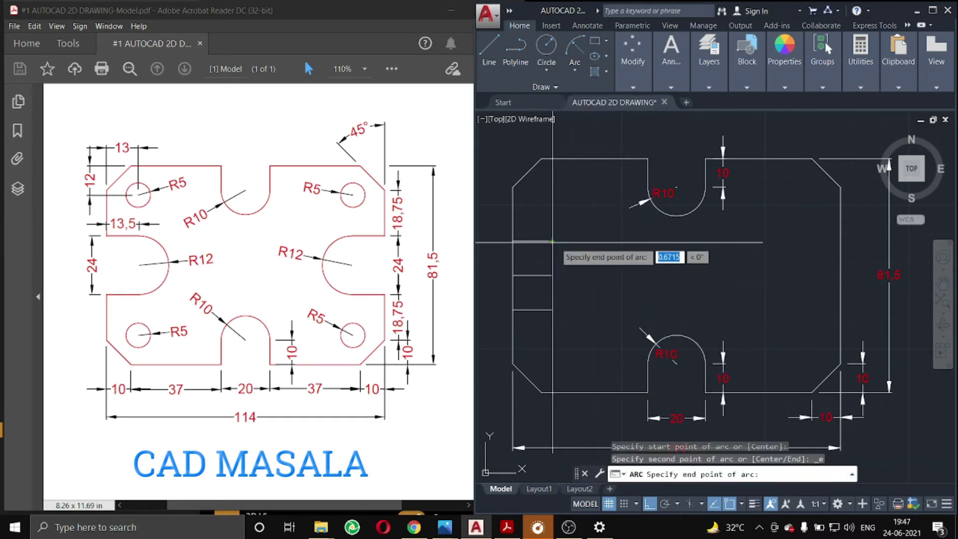
left_click(551, 310)
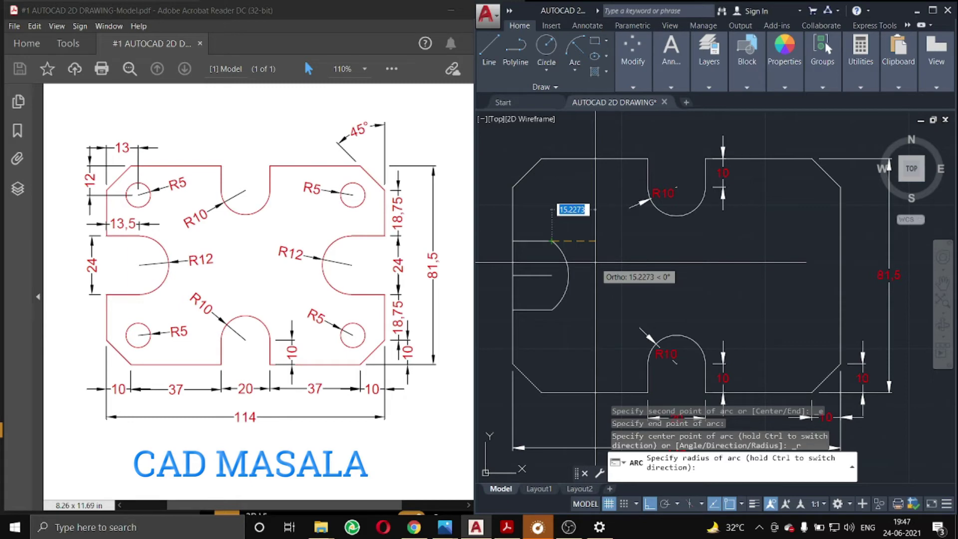
type("12")
key("Return")
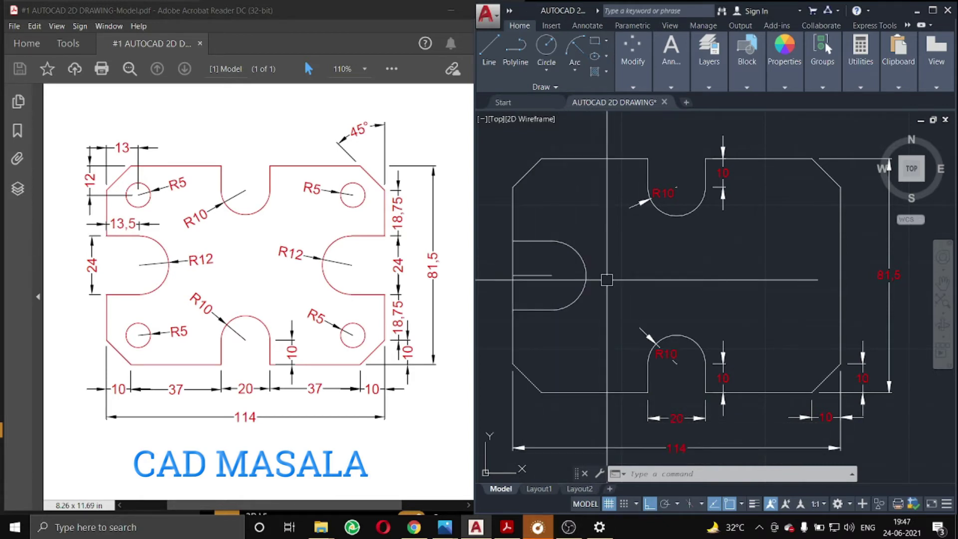
Step: Dimension the left notch with an R12 radius and a 13,5 linear depth
type("dra")
key("Return")
left_click(584, 265)
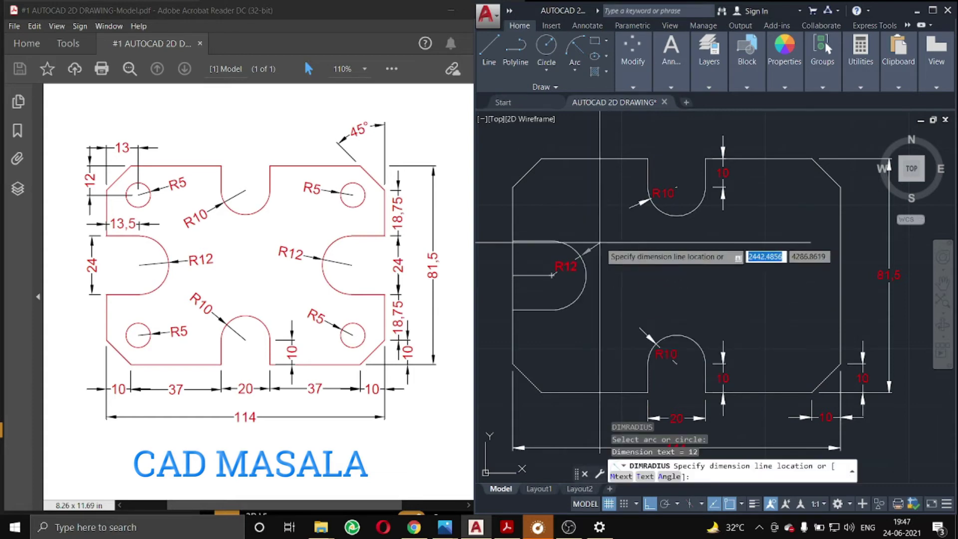
left_click(599, 244)
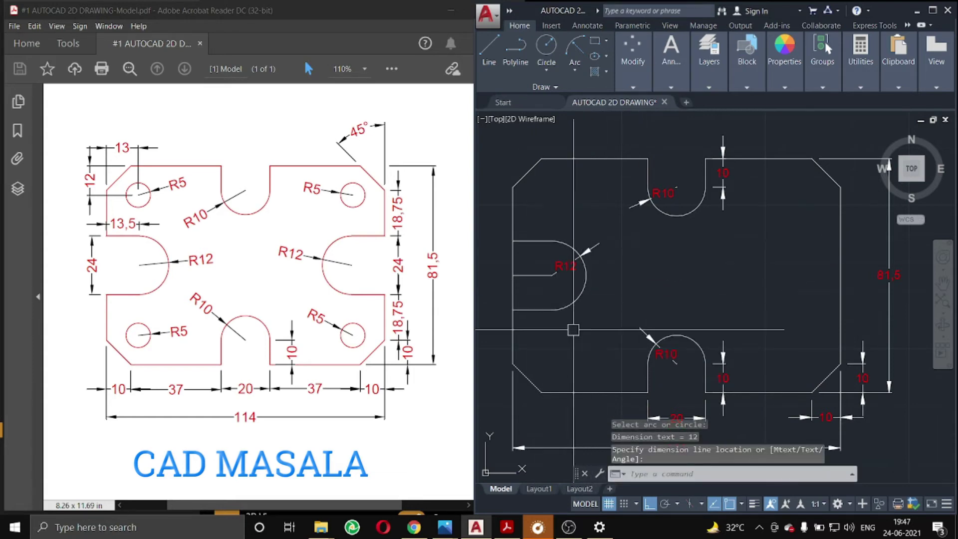
type("dli")
key("Return")
left_click(512, 241)
left_click(551, 274)
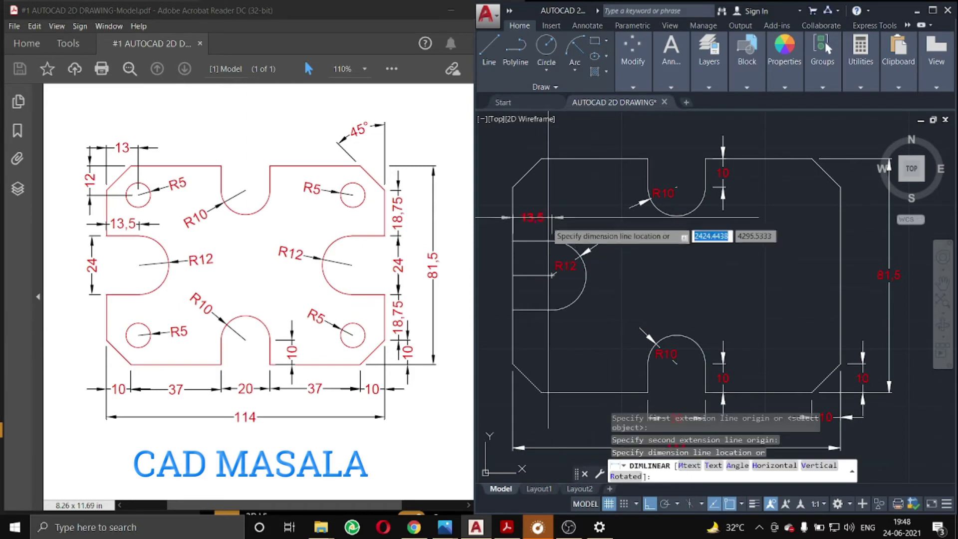
left_click(548, 224)
key("Escape")
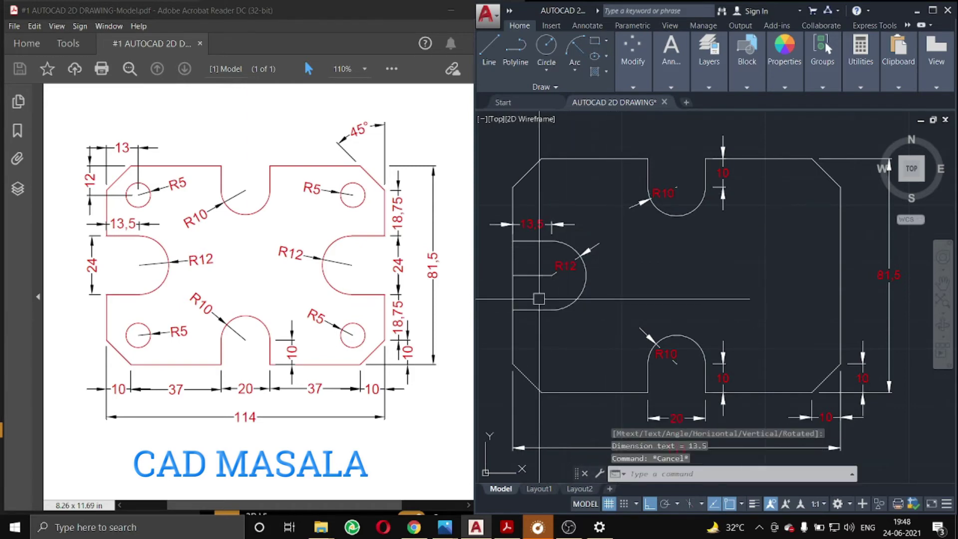
type("TR")
Step: Cancel the stray trim and select the leftover centre guide line
key("Escape")
scroll(539, 299, "up", 2)
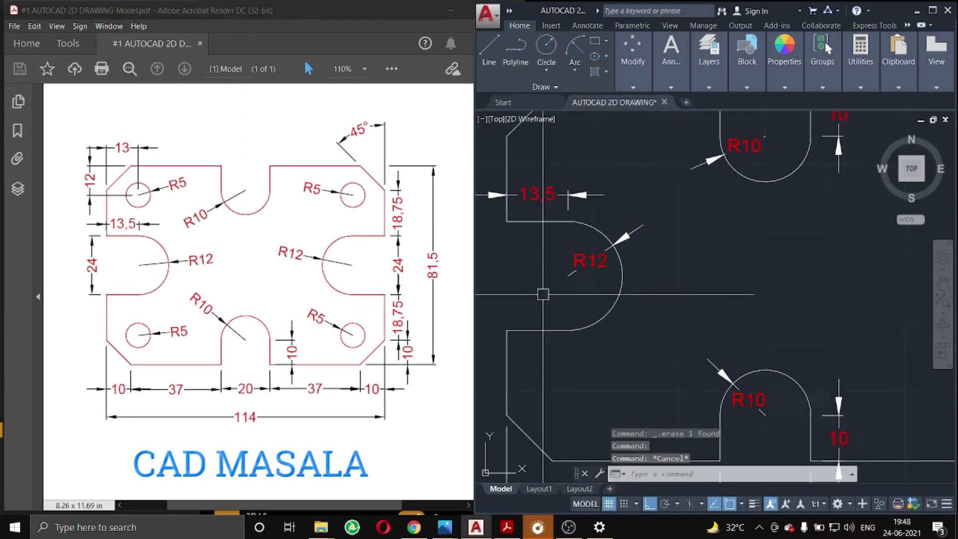
scroll(539, 298, "down", 2)
left_click(529, 274)
Step: Delete the centre guide line, then join the R12 arc and its two side lines
key("Delete")
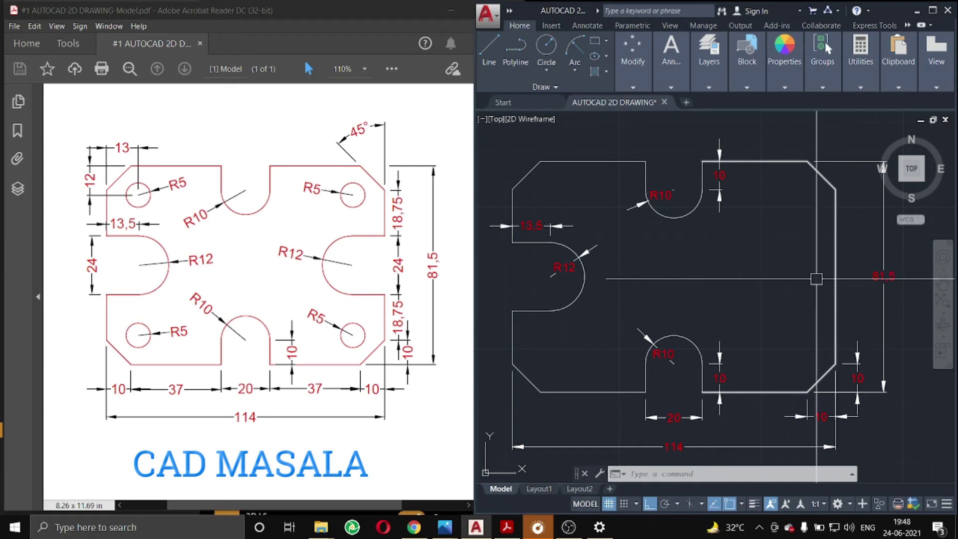
middle_click_drag(620, 311, 641, 306)
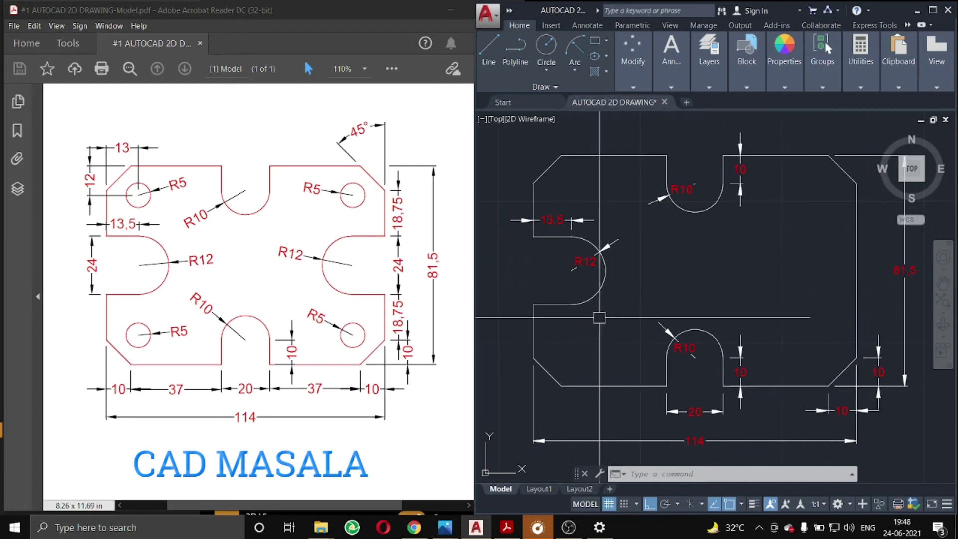
left_click(599, 316)
left_click(555, 309)
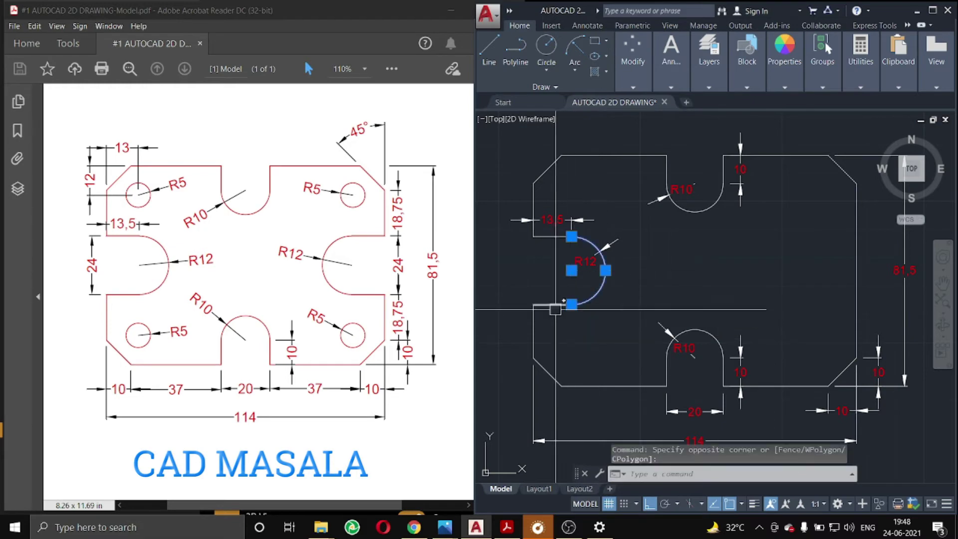
left_click(551, 236)
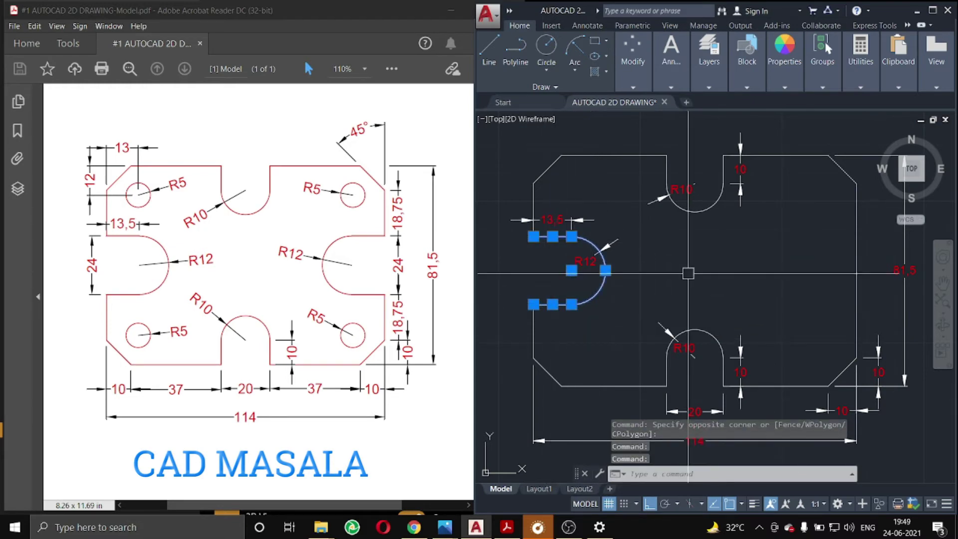
type("j")
key("Return")
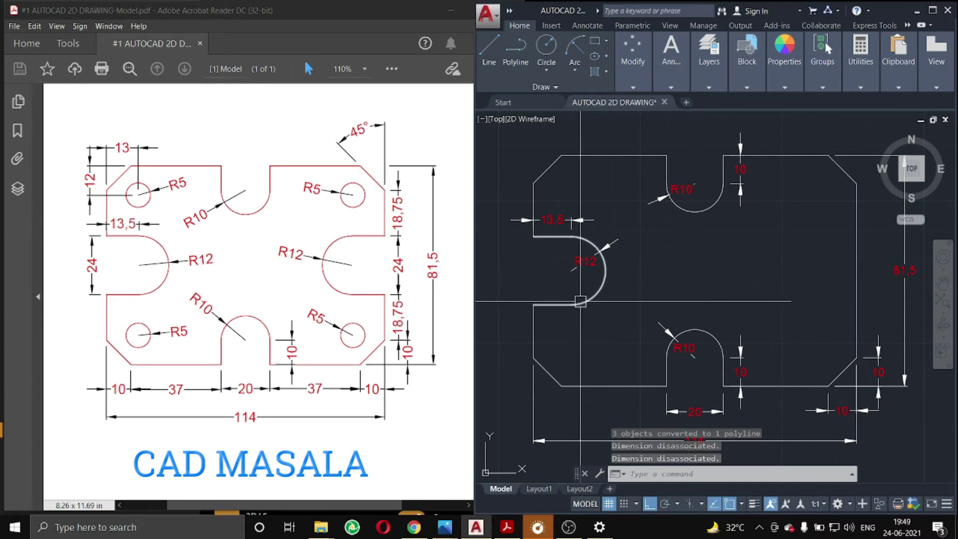
Step: Check the joined notch polyline and begin a linear dimension with DL
left_click(605, 280)
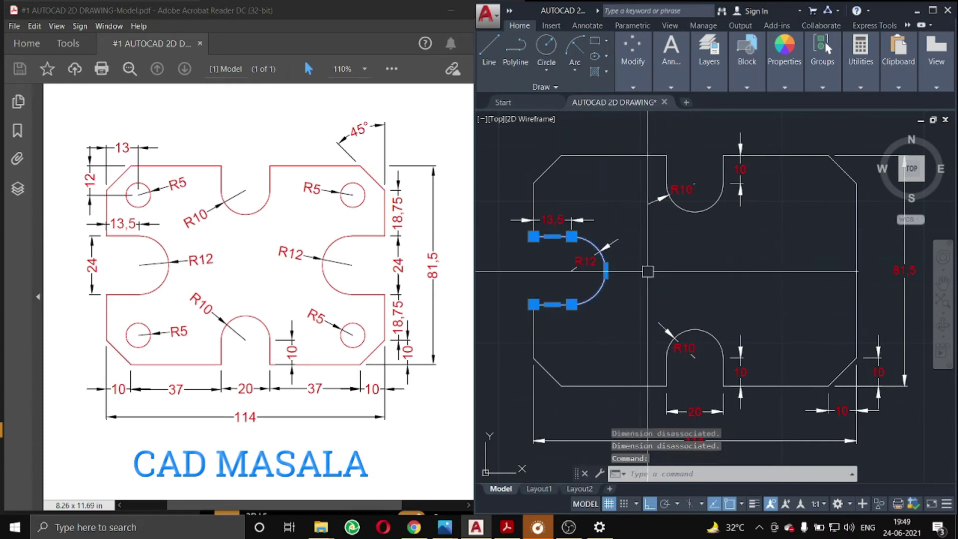
key("Escape")
type("dl")
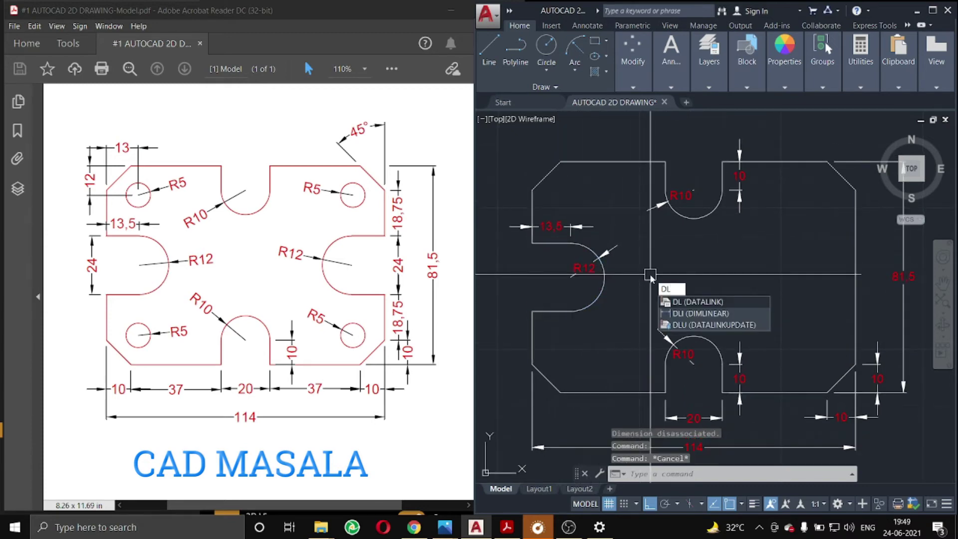
key("Return")
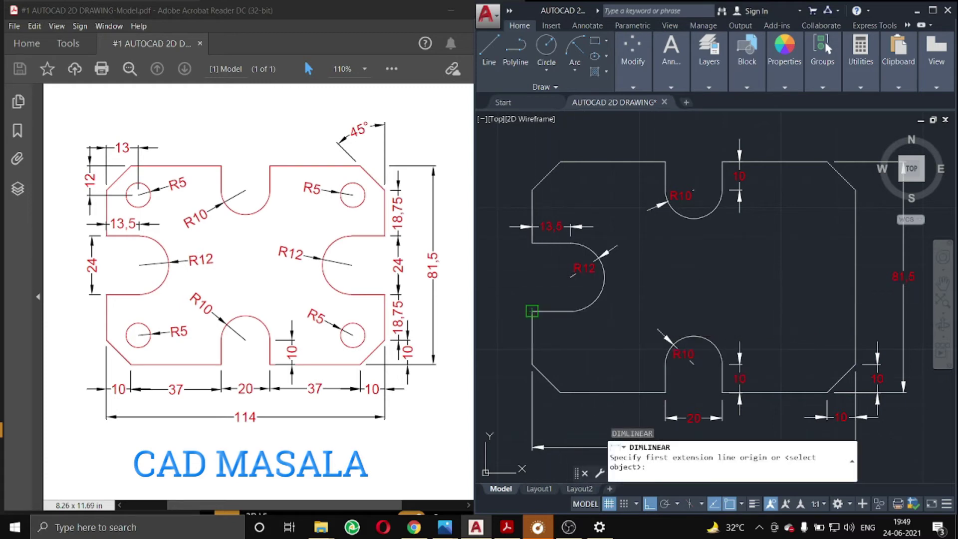
Step: Place a vertical 24 dimension across the left notch opening, then select the notch polyline
left_click(532, 310)
left_click(532, 243)
left_click(511, 279)
left_click(593, 270)
type("MI")
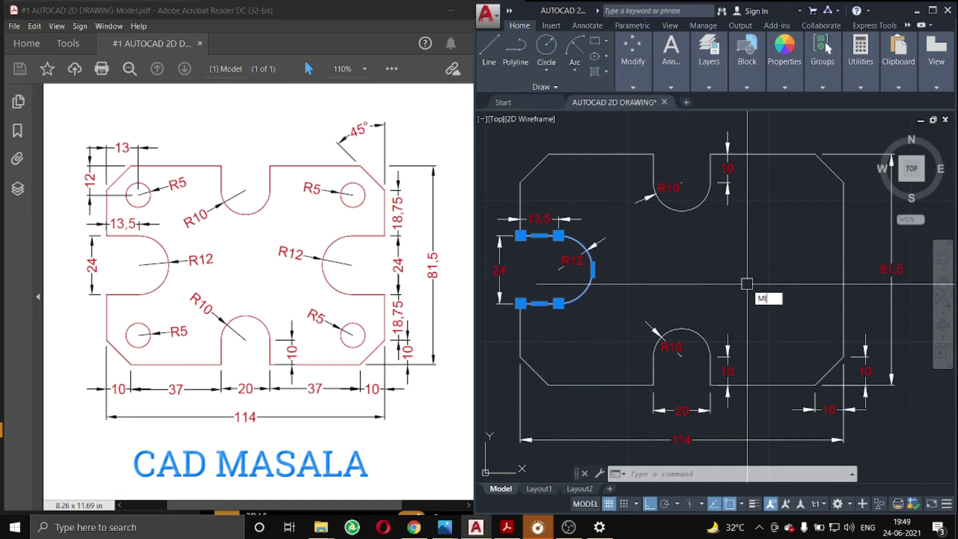
Step: Mirror the left notch across the line through the top and bottom R10 notch midpoints, keeping the original
key("Return")
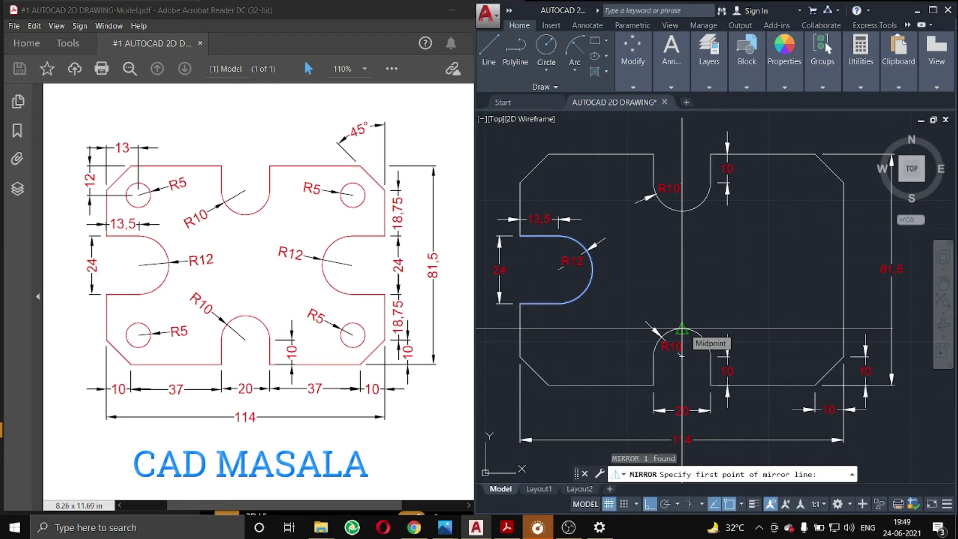
left_click(682, 329)
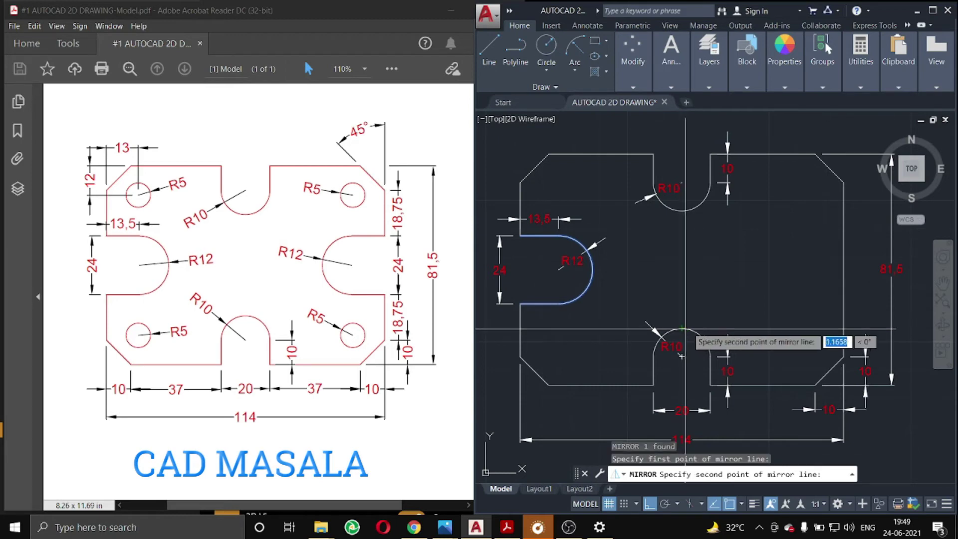
left_click(681, 211)
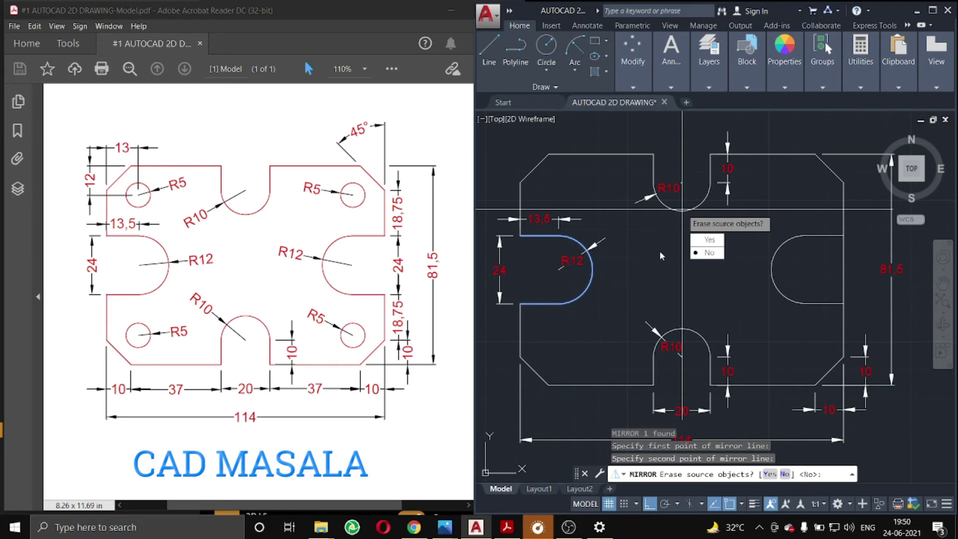
left_click(701, 256)
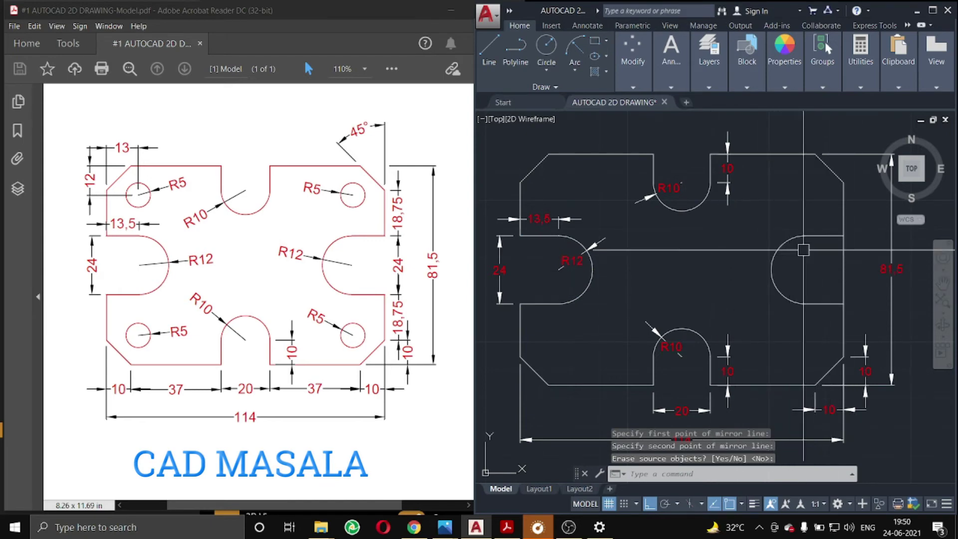
Step: Add the R12 radius dimension to the right notch arc
type("DRA")
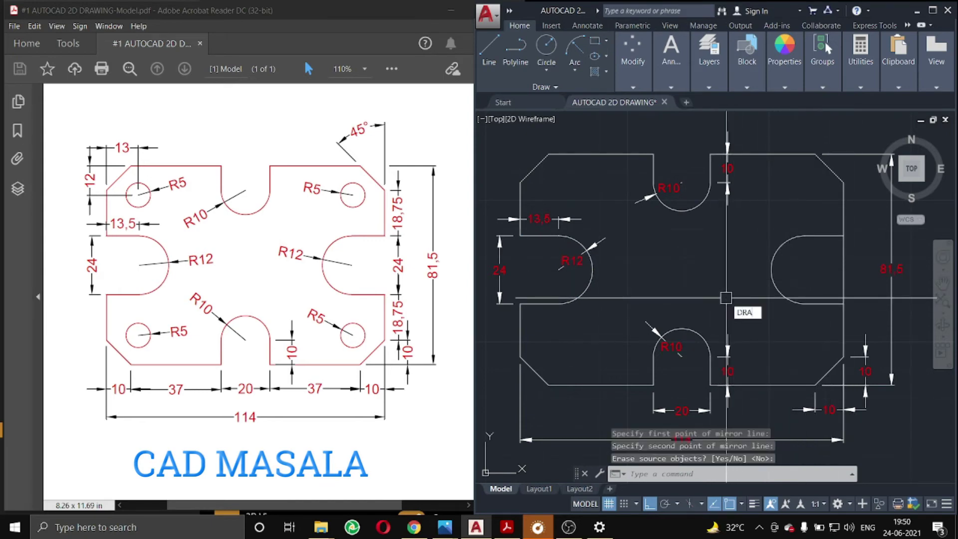
key("Return")
left_click(782, 294)
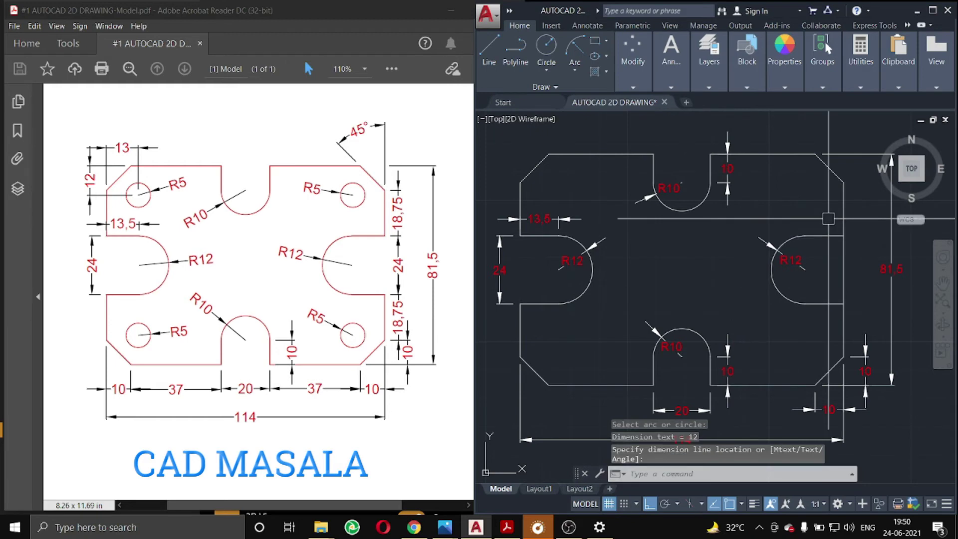
Step: Dimension the right notch's 13.5 depth from the arc top to the plate's right edge
type("DLi")
key("Return")
left_click(805, 235)
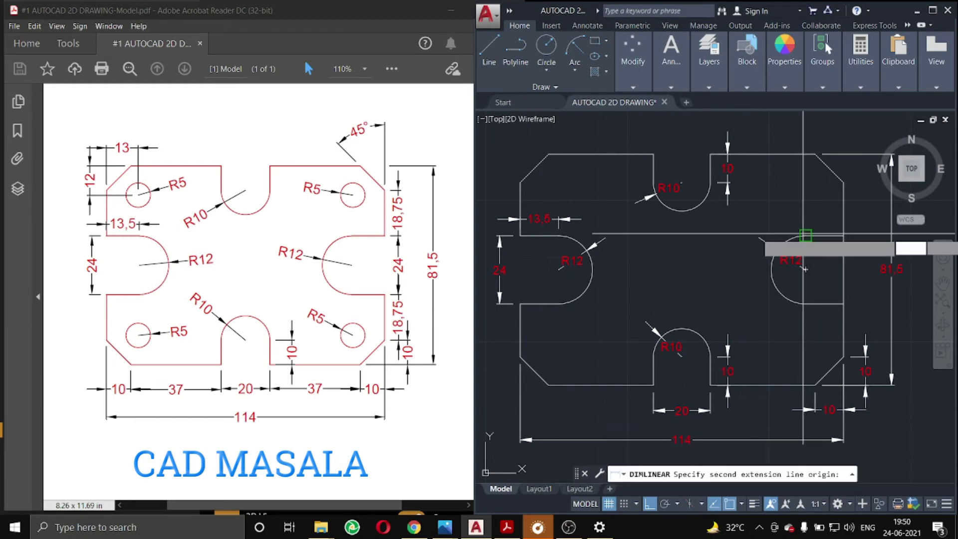
left_click(843, 236)
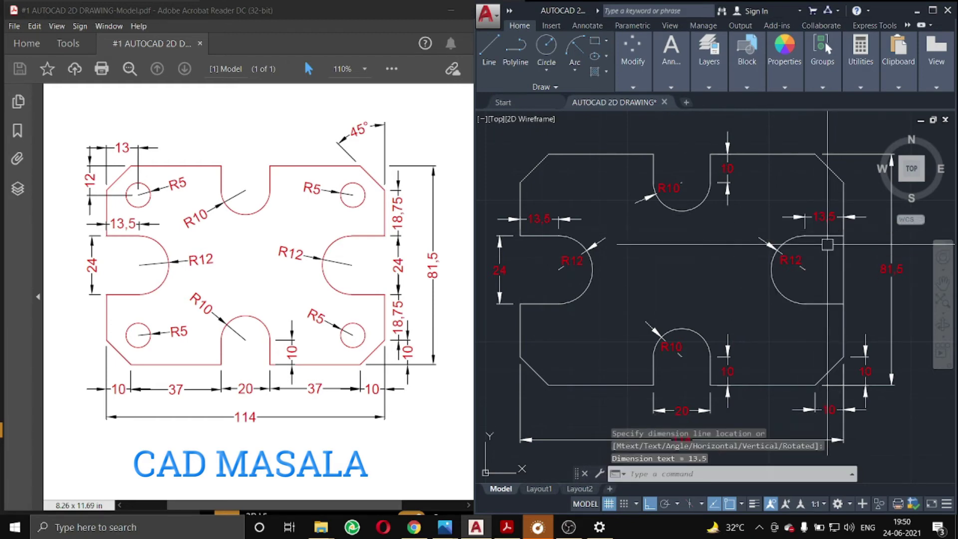
mouse_move(835, 278)
middle_mouse_down()
mouse_move(787, 279)
mouse_move(830, 277)
middle_mouse_up()
left_click(786, 278)
type("tr")
key("Return")
key("Escape")
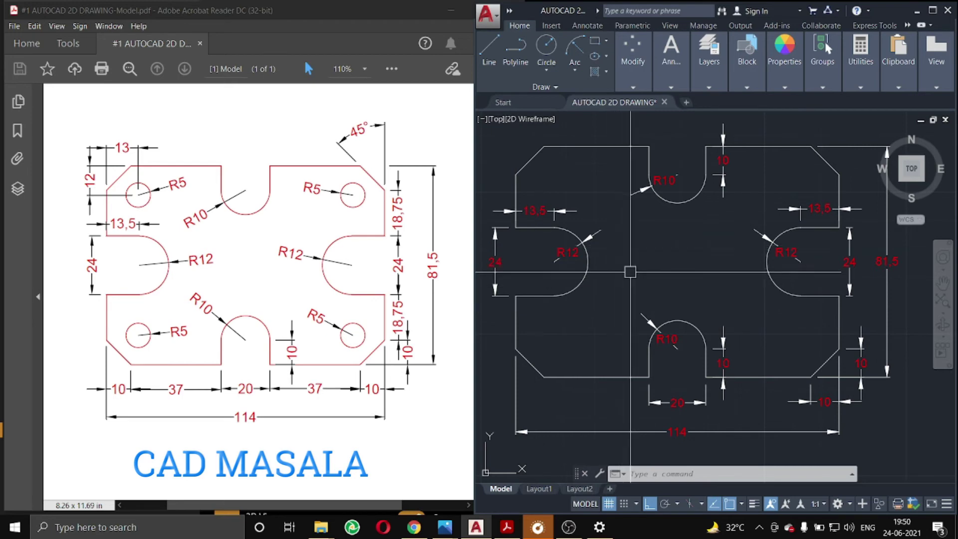
Step: Draw a guide line from the top edge extension running 12 down, then 13 to the right
middle_click_drag(641, 269, 644, 280)
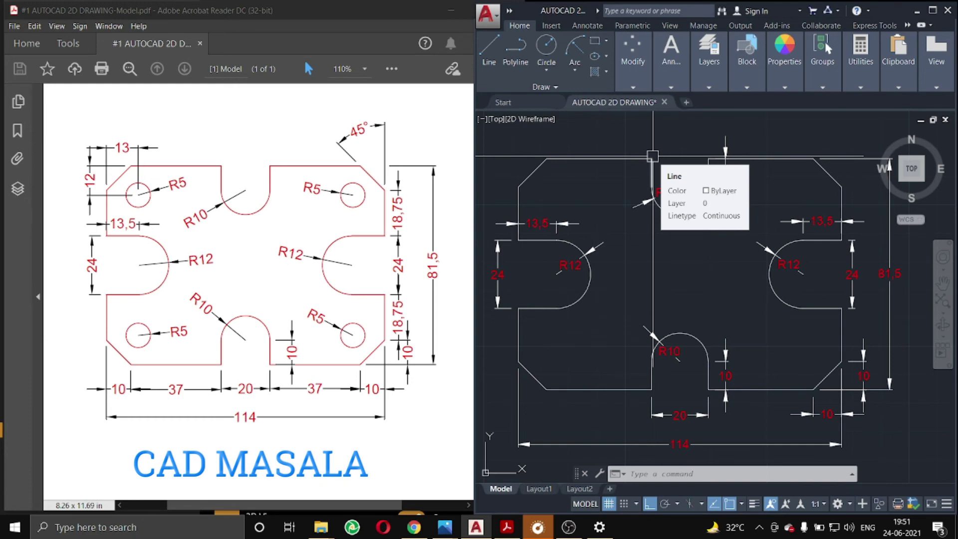
type("L")
key("Return")
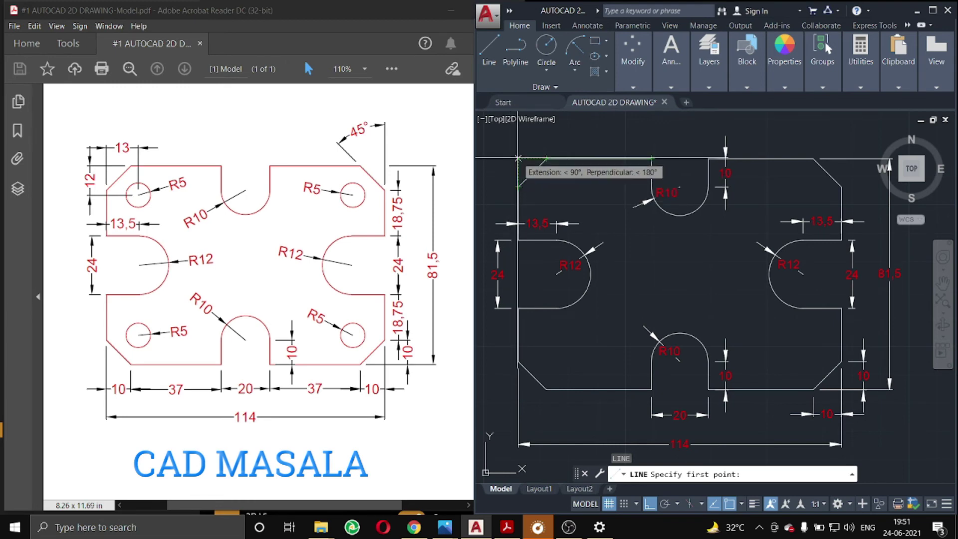
left_click(518, 158)
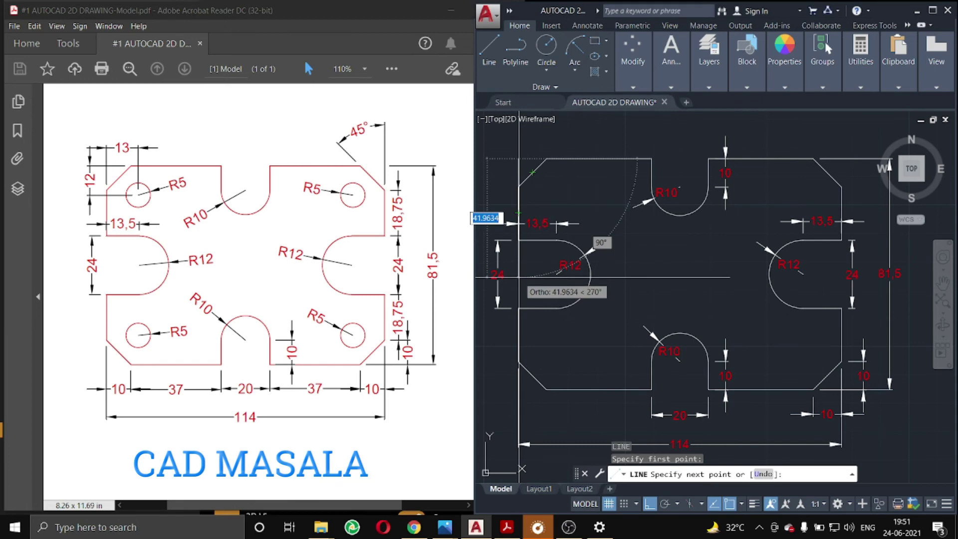
type("12")
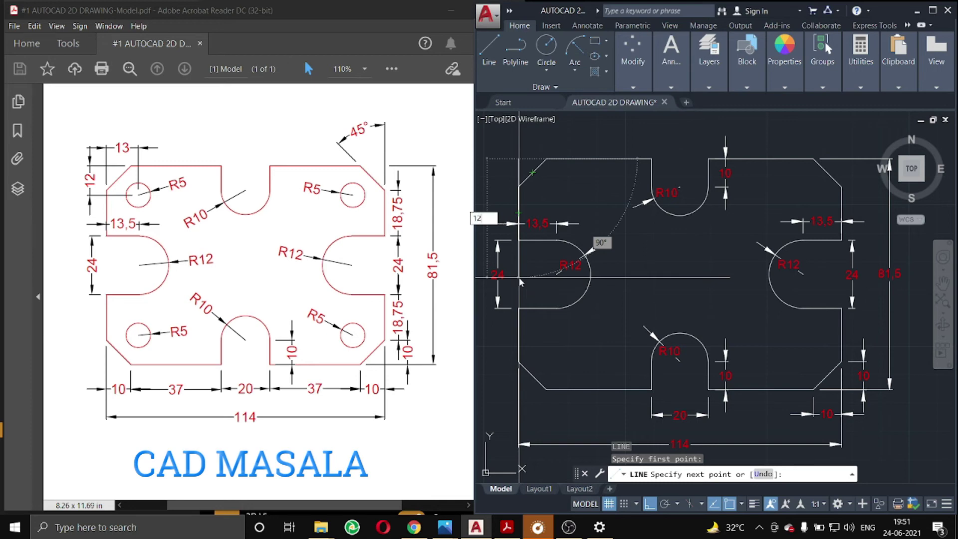
key("Return")
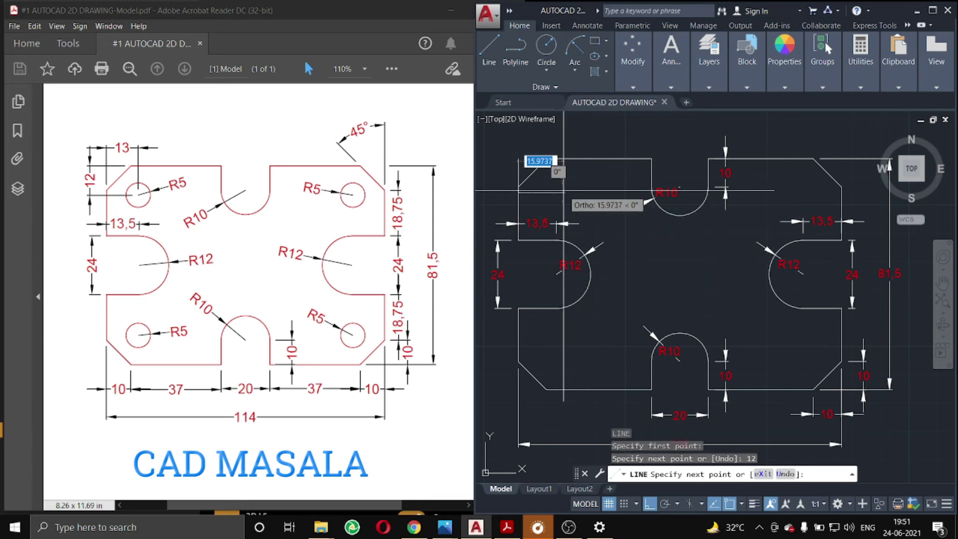
type("13")
key("Return")
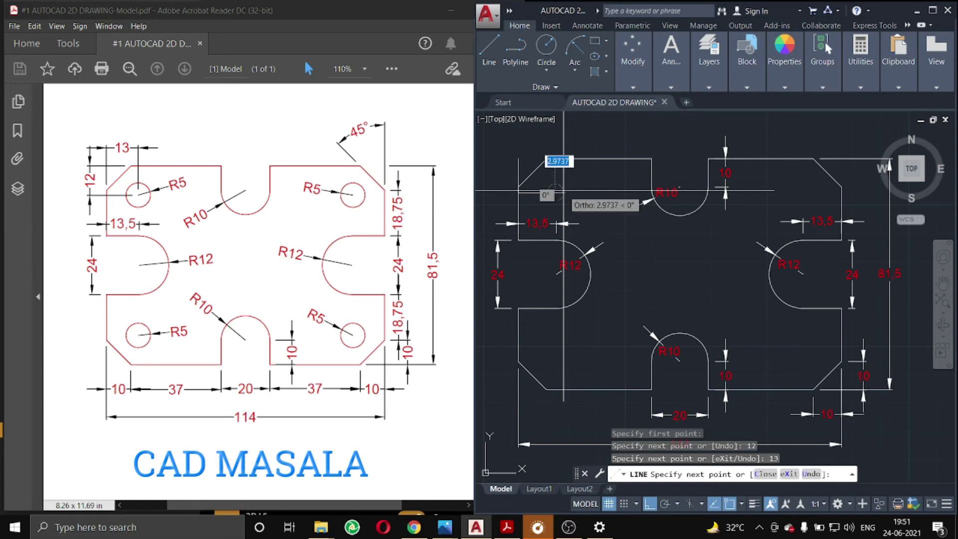
key("Escape")
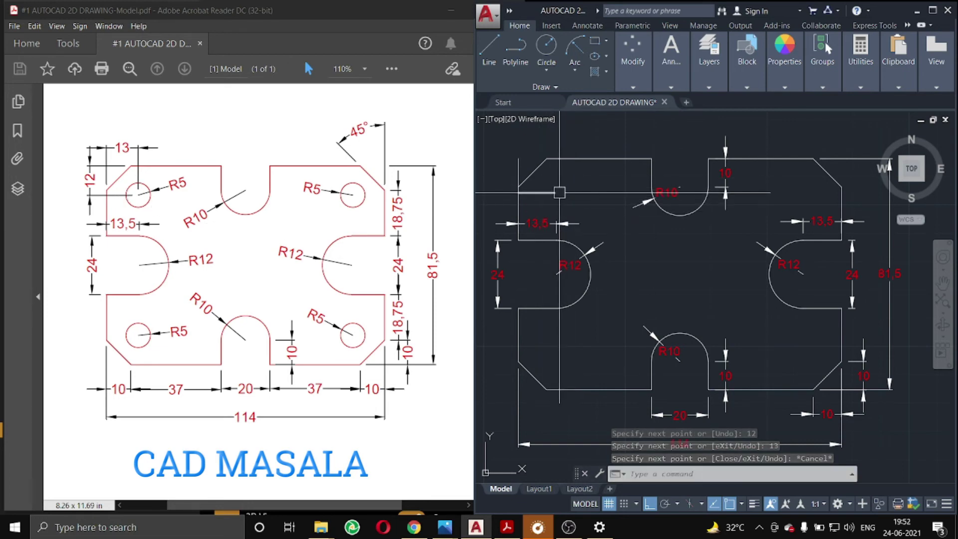
Step: Draw a radius-5 circle at the guide lines' end and label it R5
type("c")
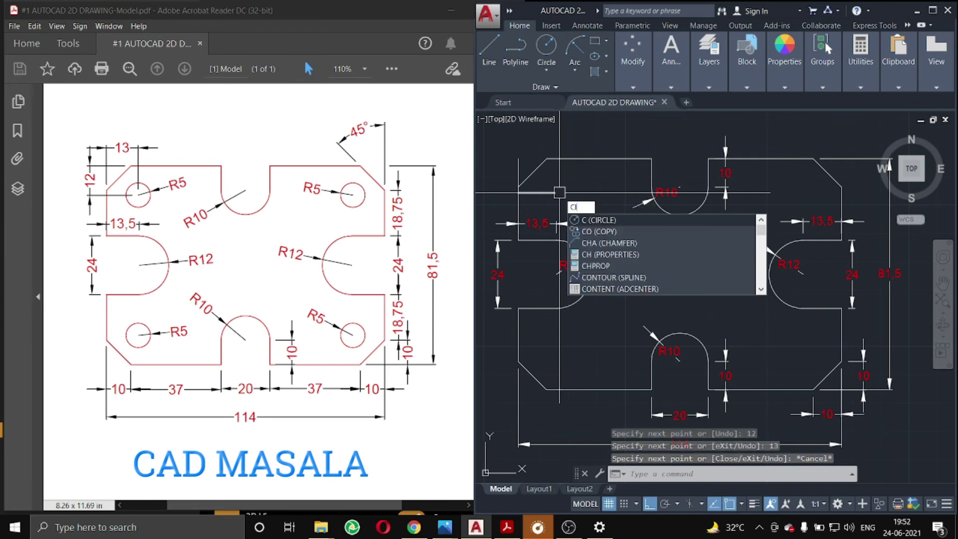
type("i")
key("Return")
left_click(555, 192)
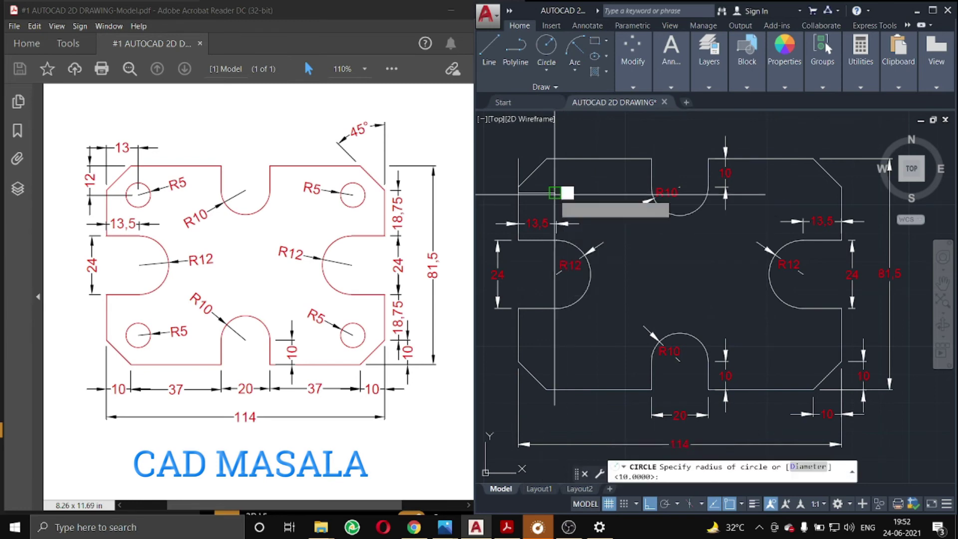
type("5")
key("Return")
type("DR")
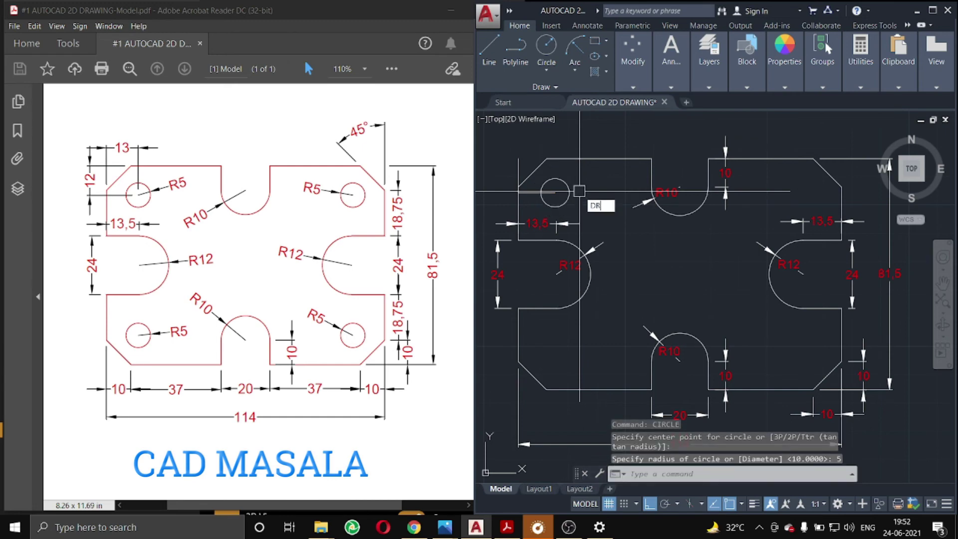
type("a")
key("Return")
left_click(567, 188)
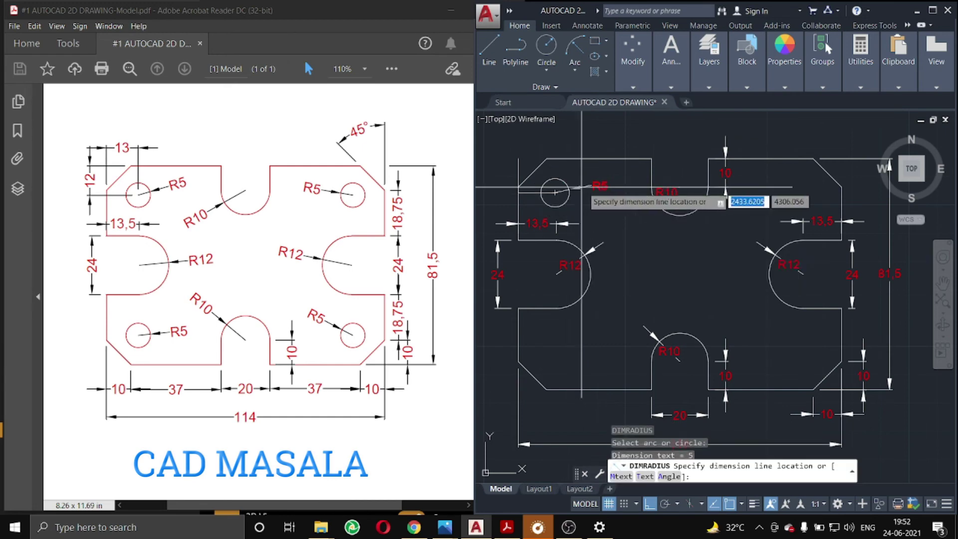
left_click(591, 183)
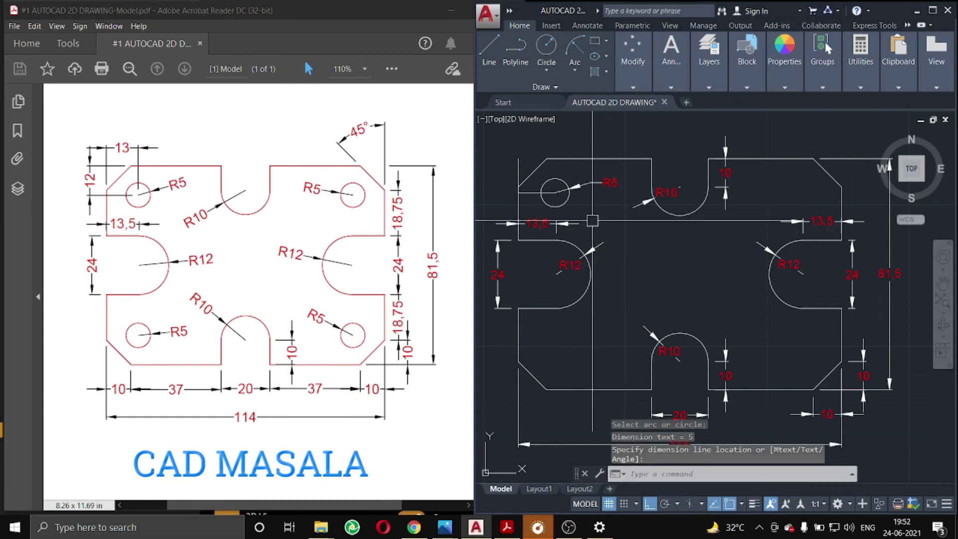
type("DLI")
Step: Select and remove the leftover construction lines running to the hole centre
key("Return")
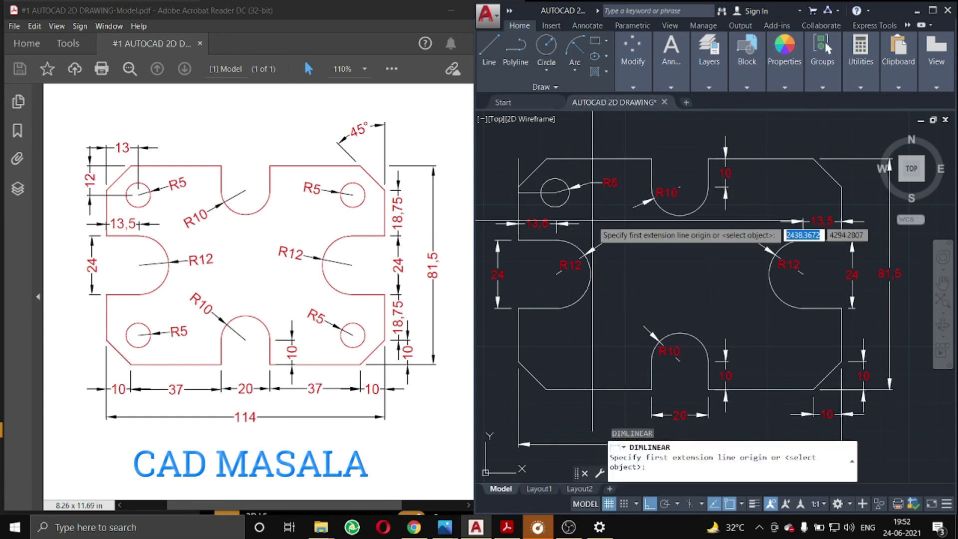
scroll(598, 239, "up", 1)
scroll(545, 244, "up", 1)
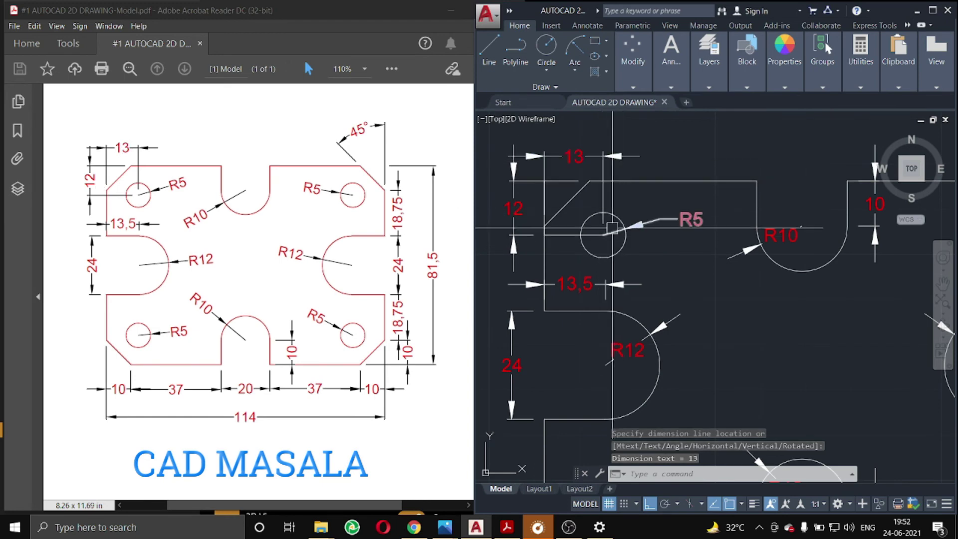
scroll(571, 217, "down", 2)
scroll(571, 217, "up", 2)
left_click(571, 217)
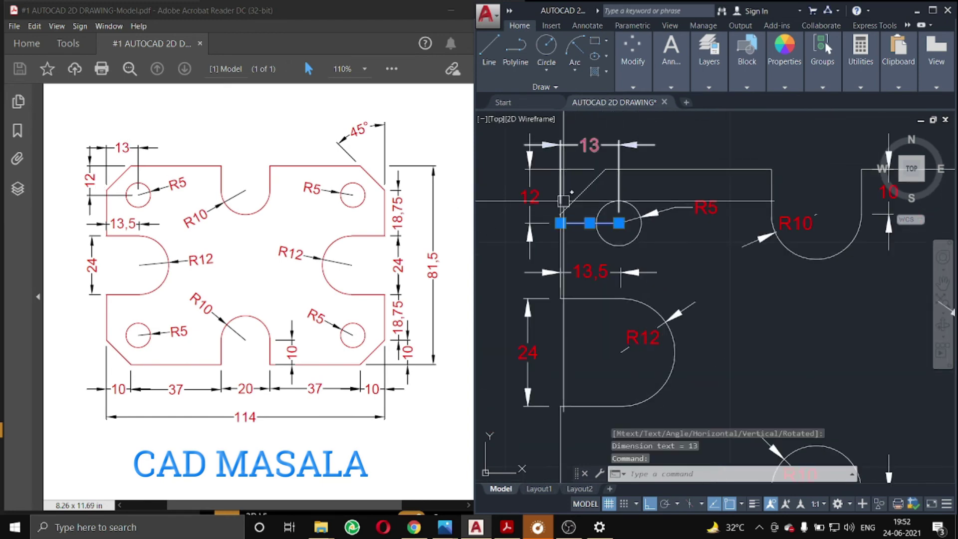
scroll(564, 219, "up", 2)
left_click(556, 222)
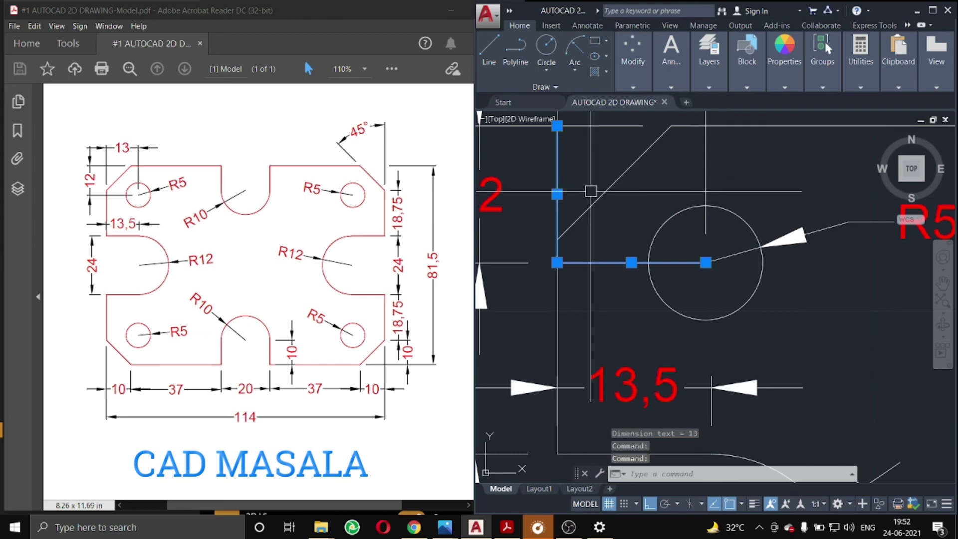
key("Escape")
scroll(591, 191, "down", 3)
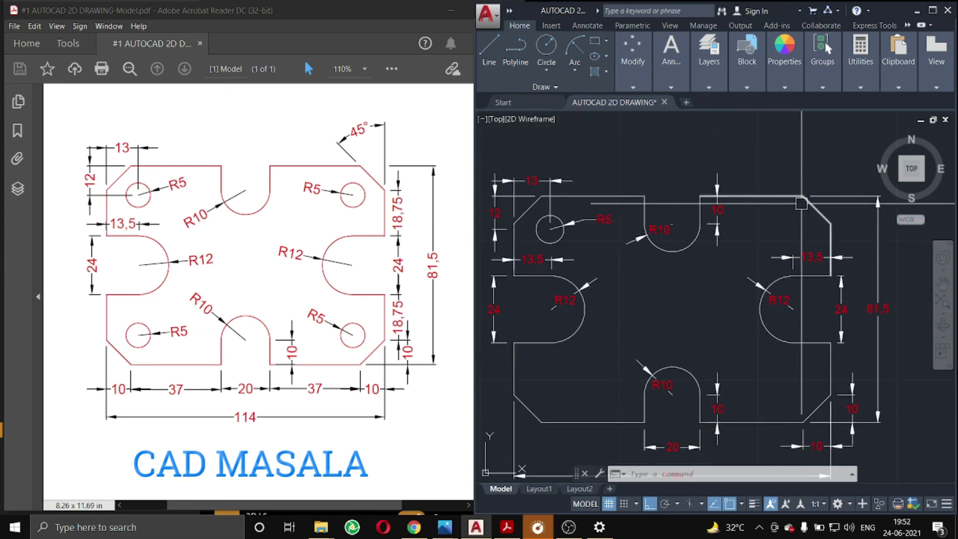
Step: Mirror the top-left R5 hole across the vertical centreline, keeping the original
left_click(538, 223)
type("MI")
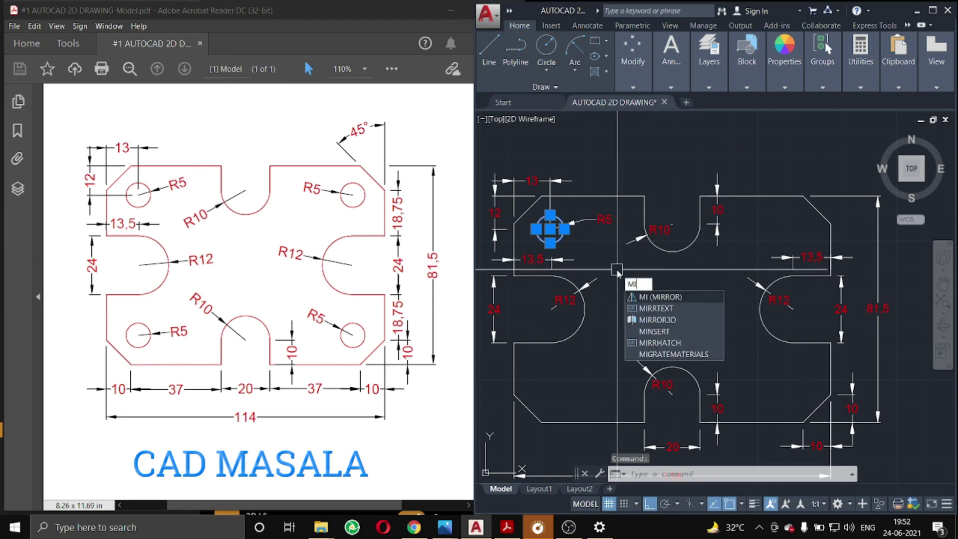
key("Return")
left_click(672, 252)
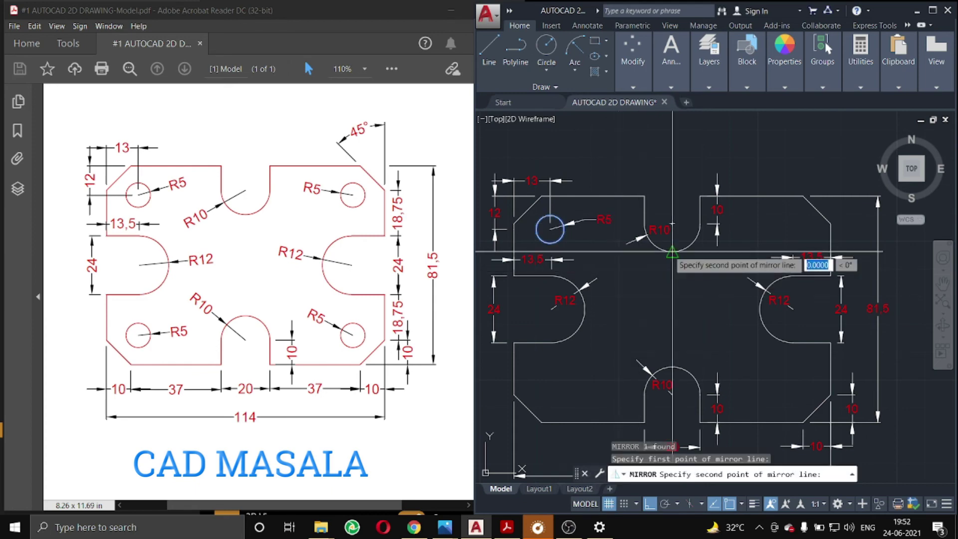
left_click(690, 369)
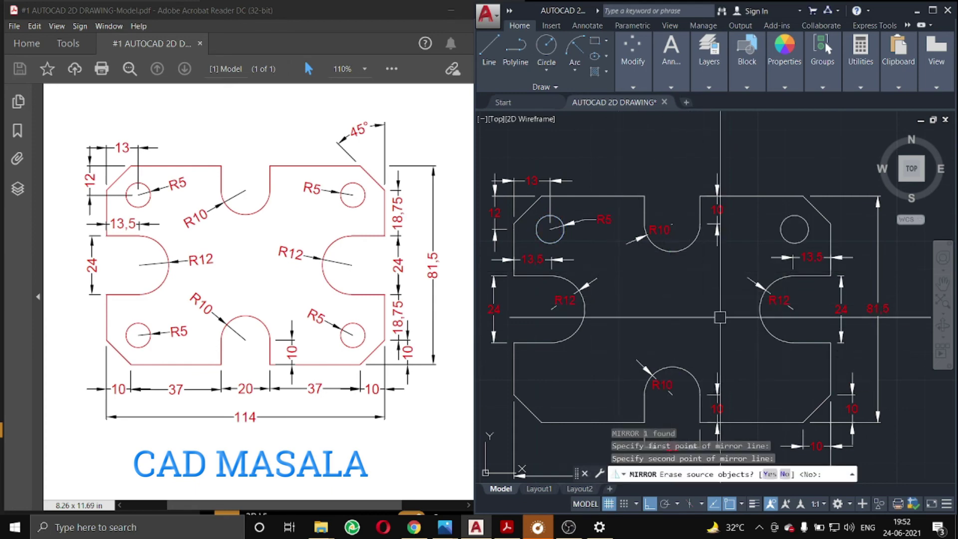
key("Return")
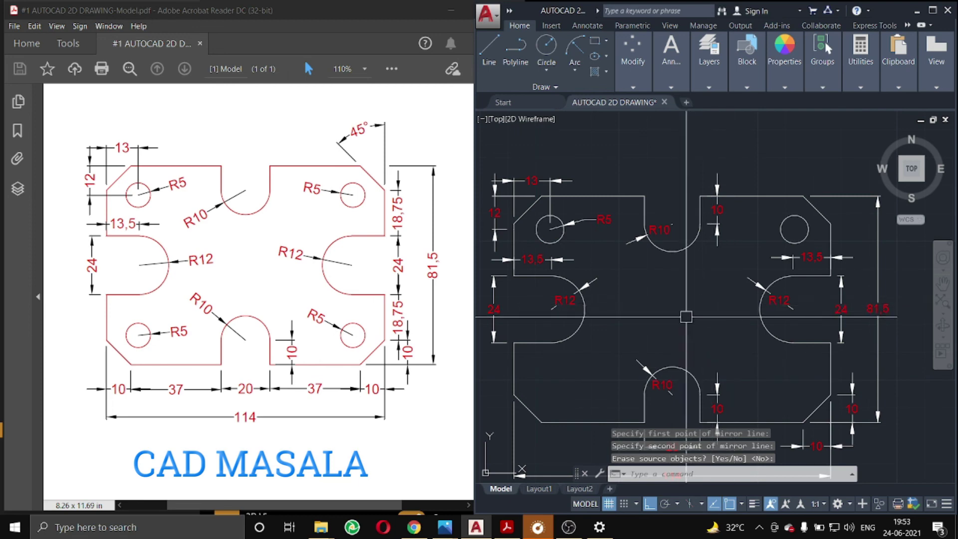
Step: Mirror both top R5 holes across the horizontal centreline through the notches, keeping the originals
left_click(563, 229)
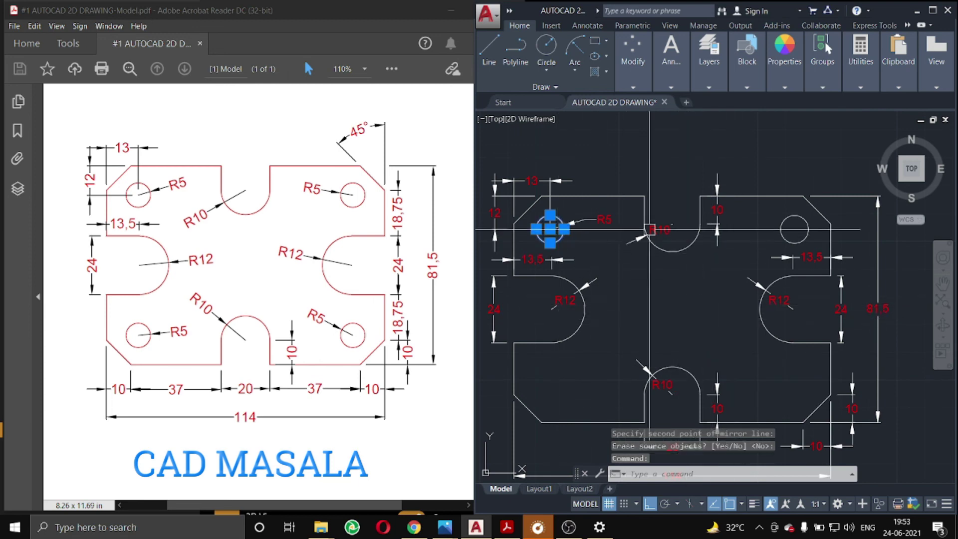
left_click(779, 229)
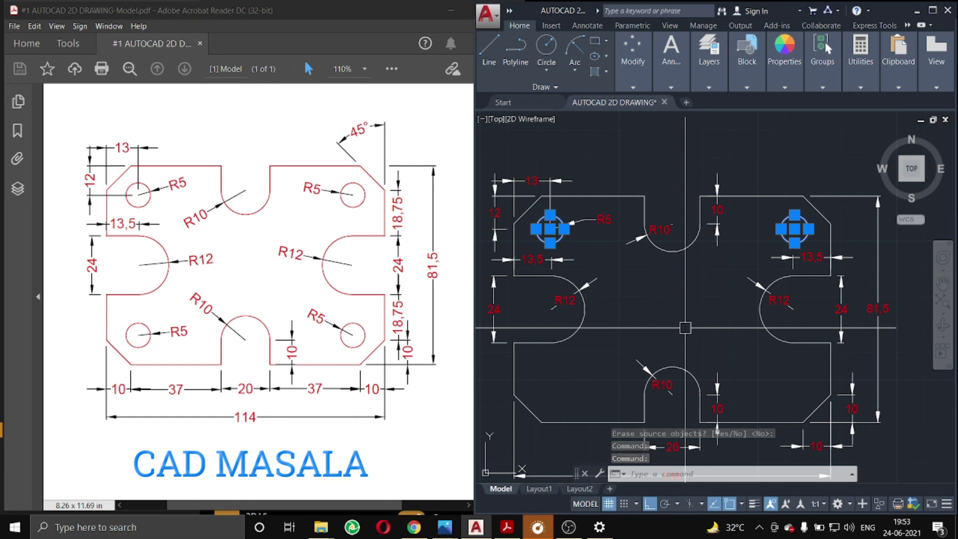
type("mi")
key("Return")
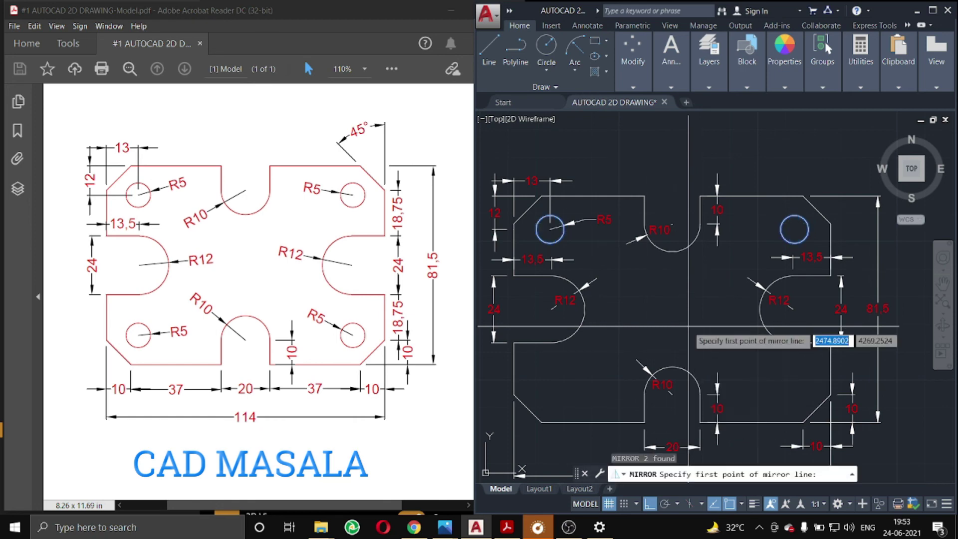
left_click(584, 314)
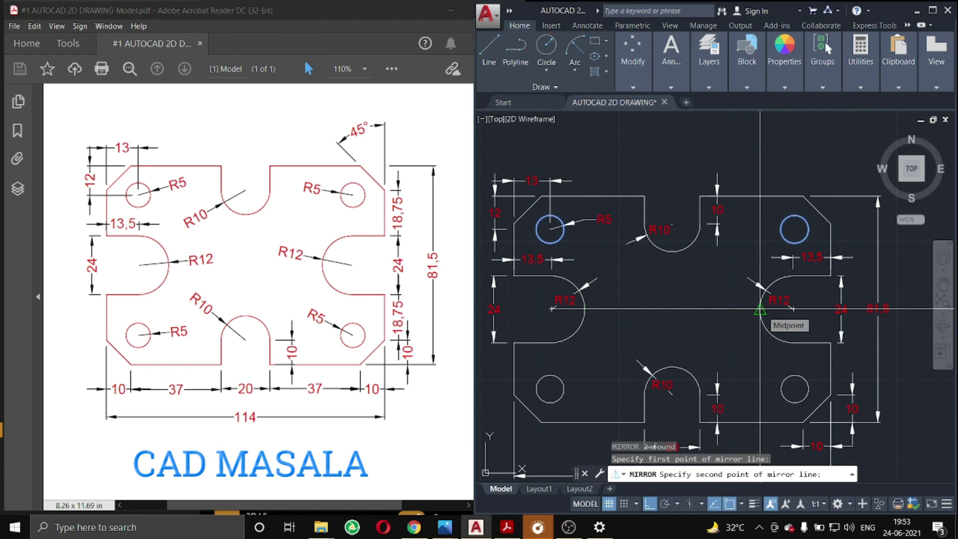
left_click(760, 309)
key("Return")
Step: Label the upper-right, lower-left and lower-right holes R5 with radius dimensions
type("DIMR")
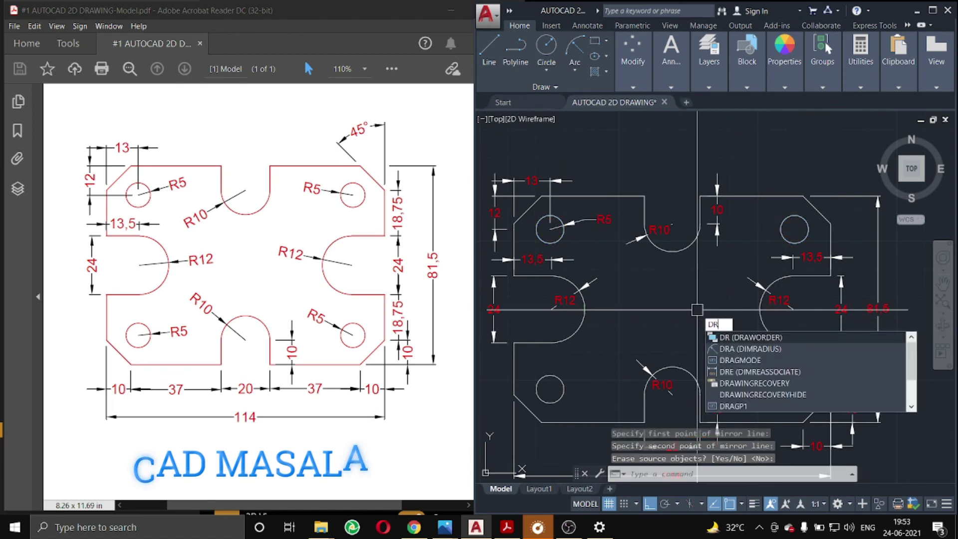
type("A")
key("Return")
left_click(784, 220)
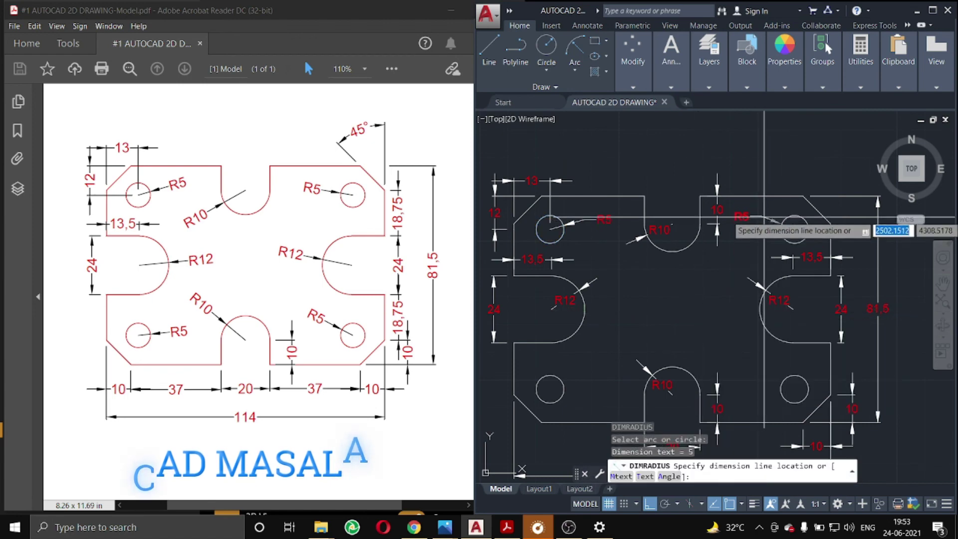
left_click(764, 217)
key("Return")
left_click(561, 380)
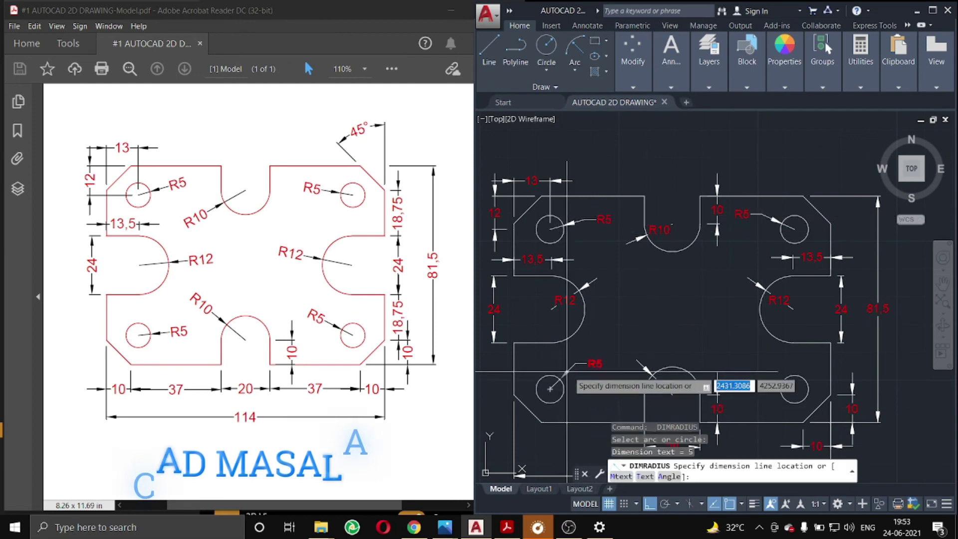
key("Return")
left_click(784, 379)
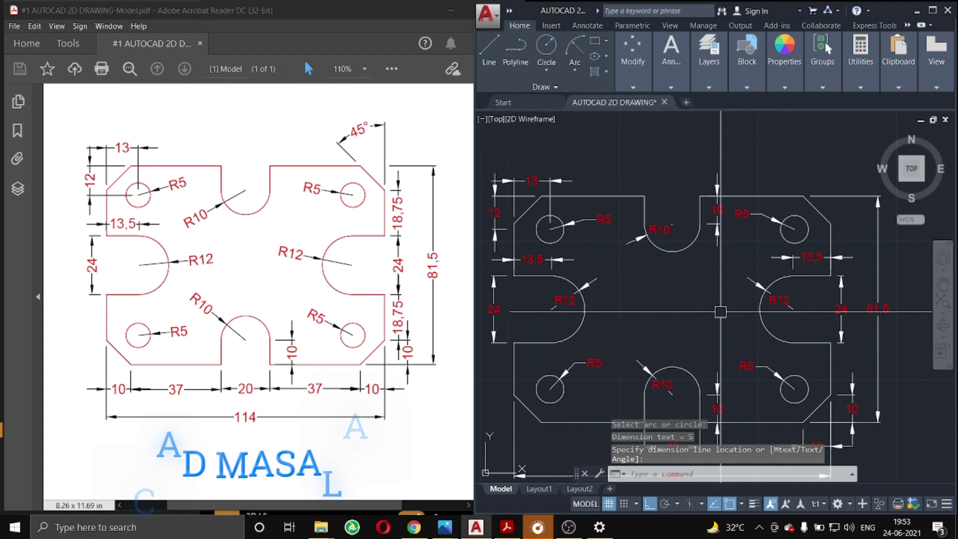
Step: Add the 18,75 vertical linear dimension beside the plate's right edge
middle_click_drag(692, 317, 705, 294)
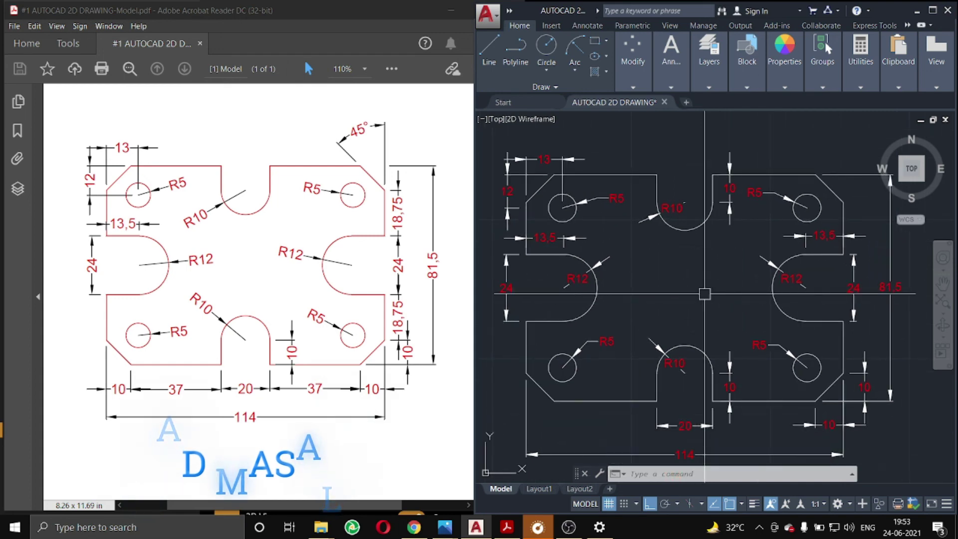
middle_click_drag(704, 293, 700, 294)
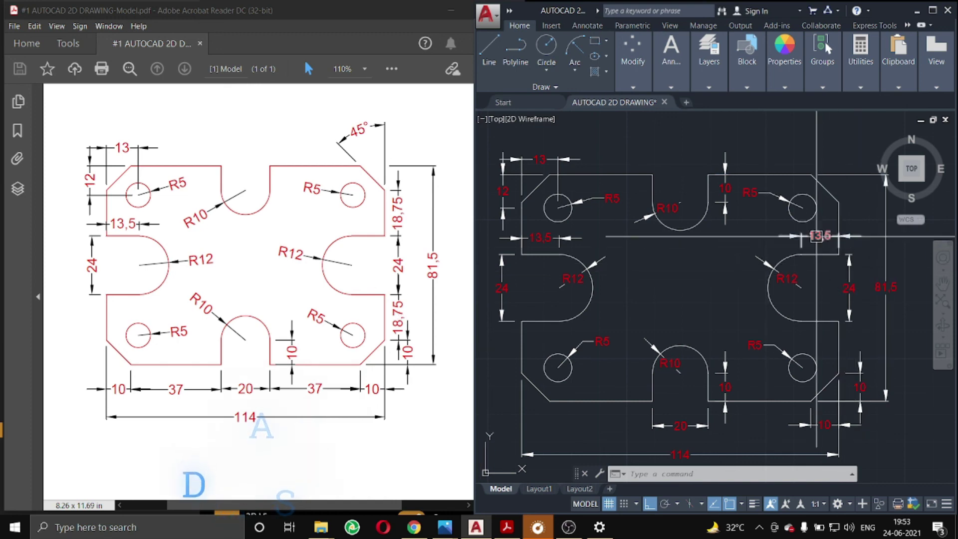
scroll(819, 235, "up", 2)
left_click(821, 237)
key("Escape")
mouse_move(822, 237)
middle_mouse_down()
mouse_move(788, 255)
mouse_move(803, 170)
mouse_move(809, 201)
middle_mouse_up()
key("Return")
left_click(806, 201)
left_click(806, 284)
left_click(815, 169)
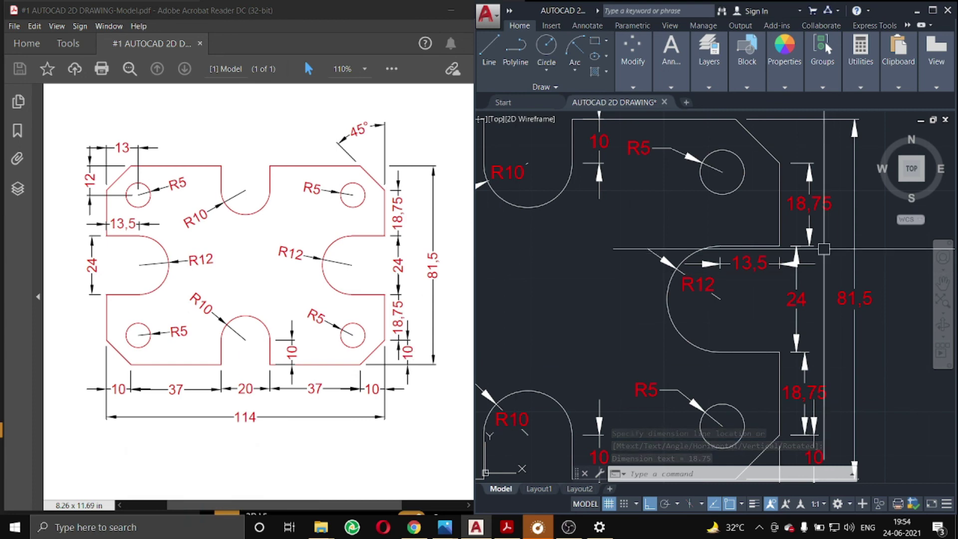
scroll(812, 257, "down", 3)
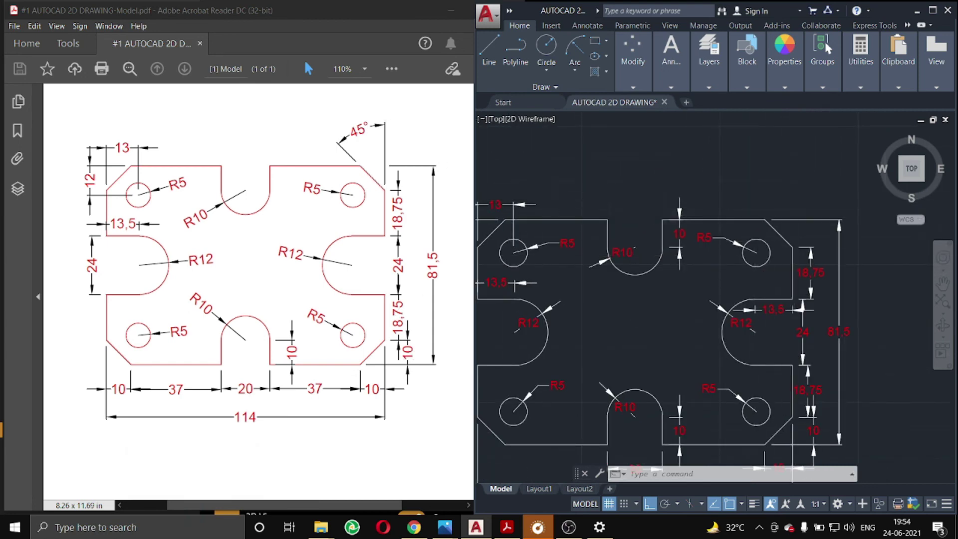
scroll(753, 214, "up", 2)
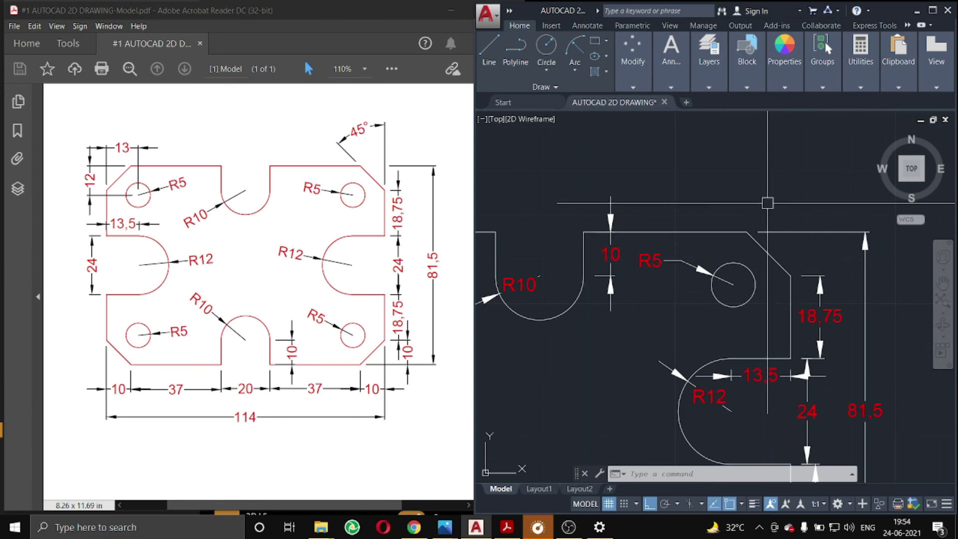
Step: Dimension the top-right chamfer at 45° against the top edge, label placed above the chamfer
type("DAN")
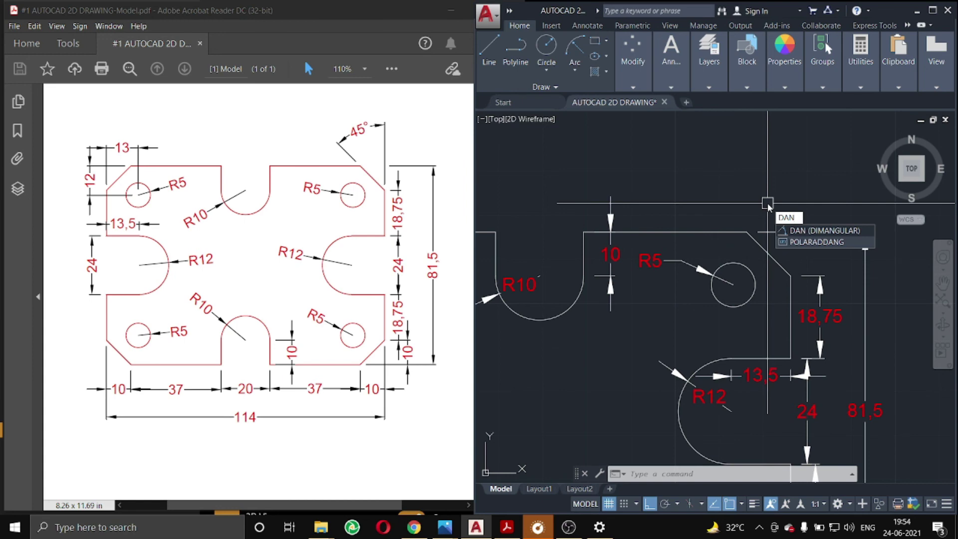
key("Return")
left_click(772, 257)
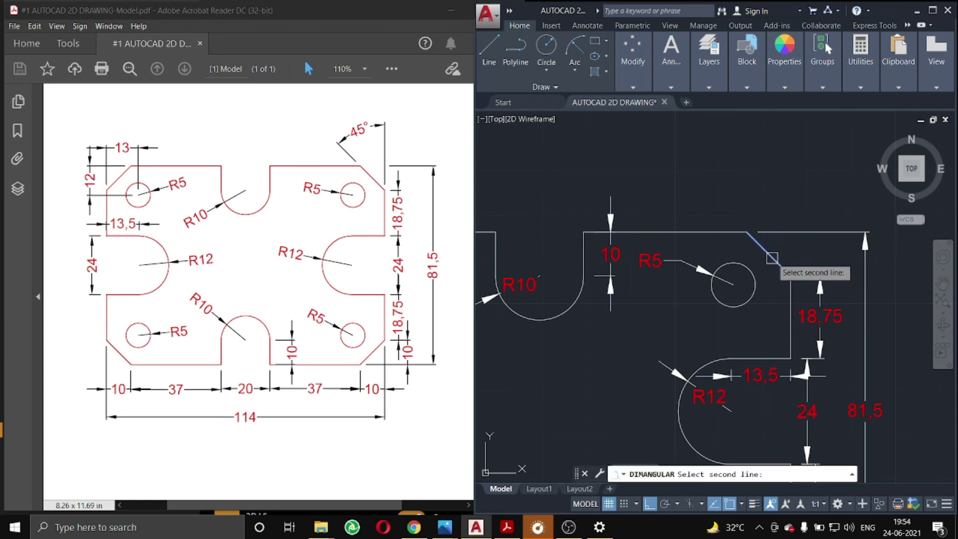
left_click(791, 295)
left_click(778, 214)
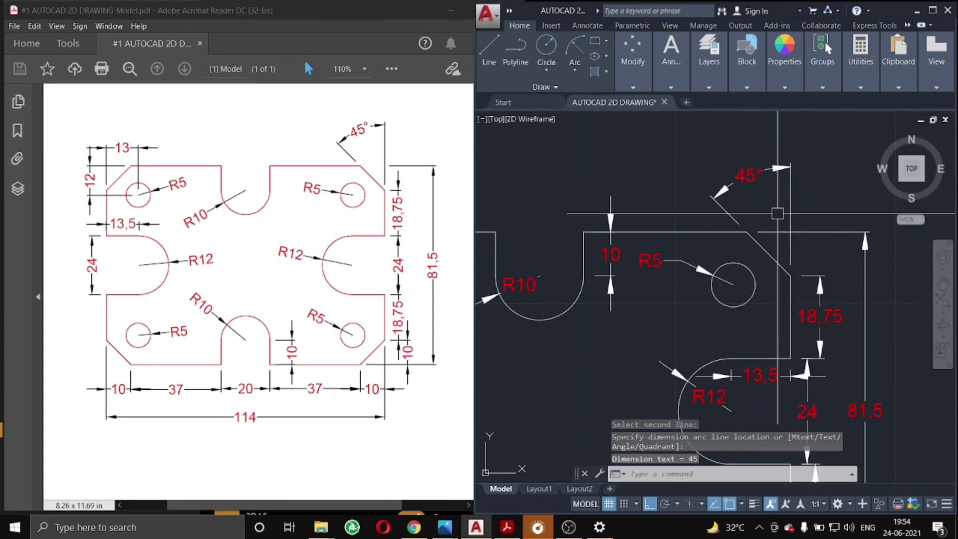
scroll(778, 214, "down", 3)
scroll(696, 278, "up", 2)
scroll(696, 277, "down", 1)
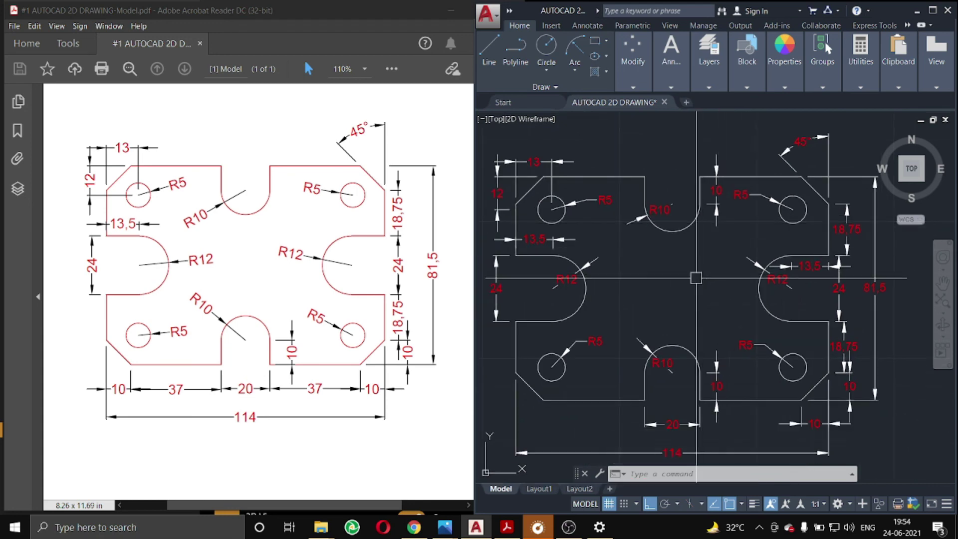
middle_click_drag(696, 277, 695, 274)
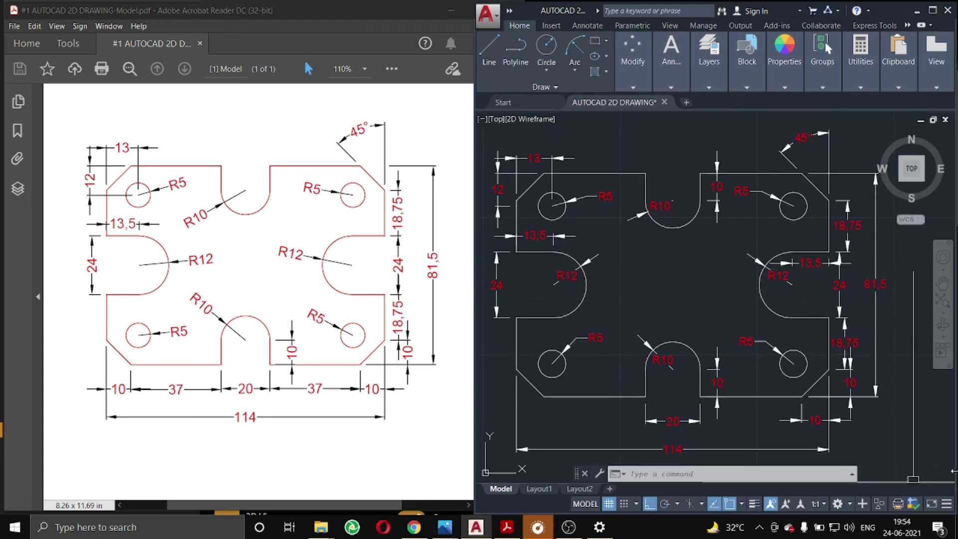